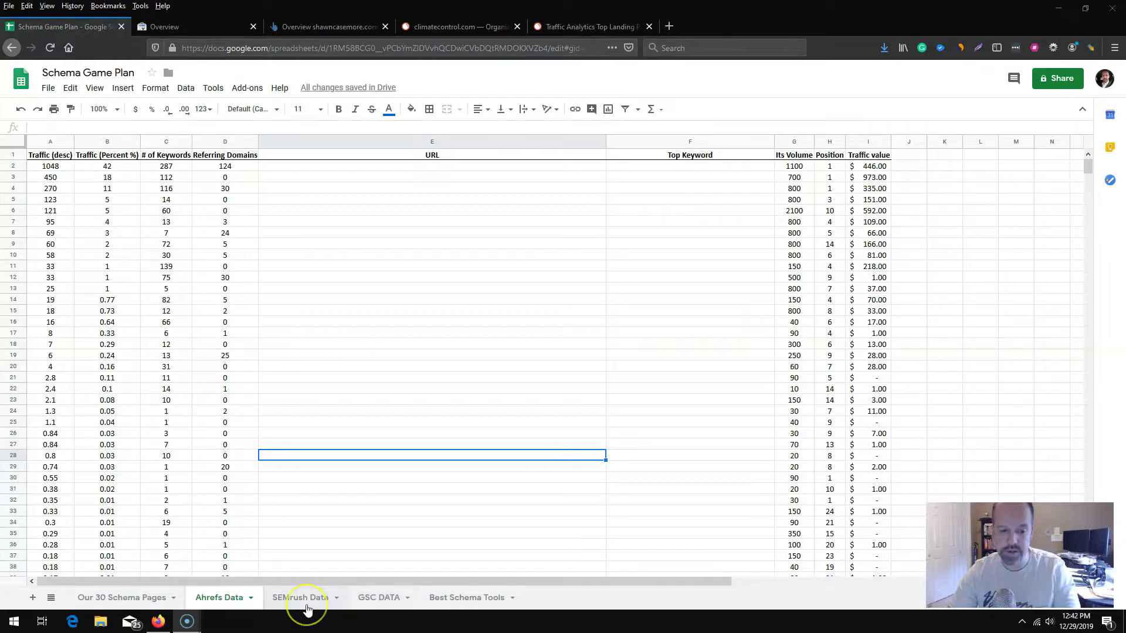
Go to the Our 30 Schema Pages sheet and set the schema type in B2 to Local Business.
click(228, 599)
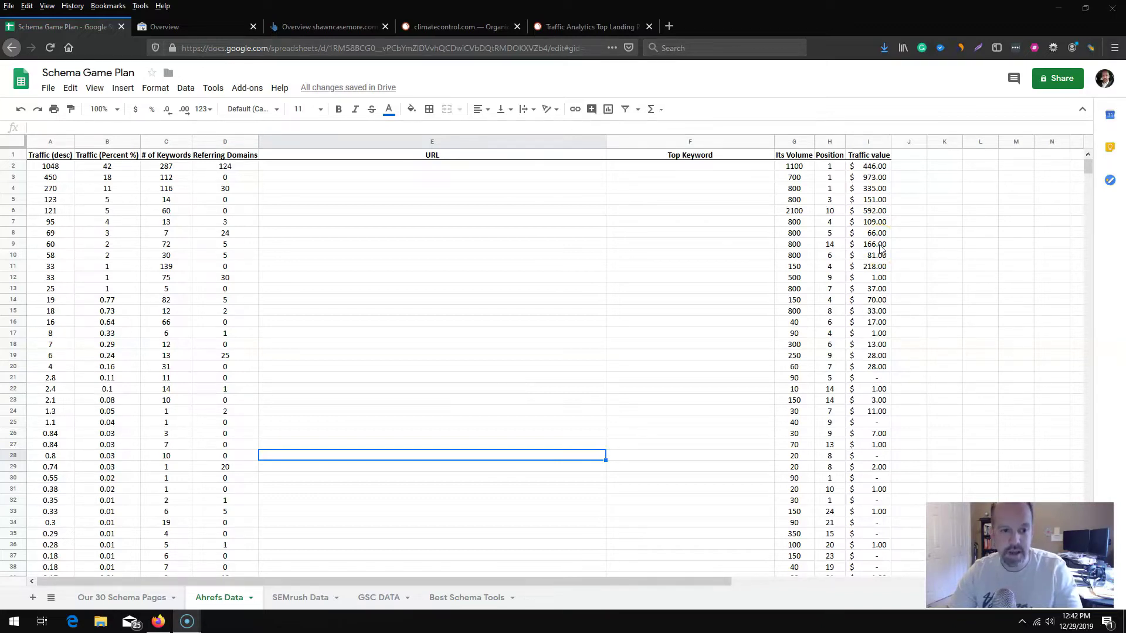
click(125, 600)
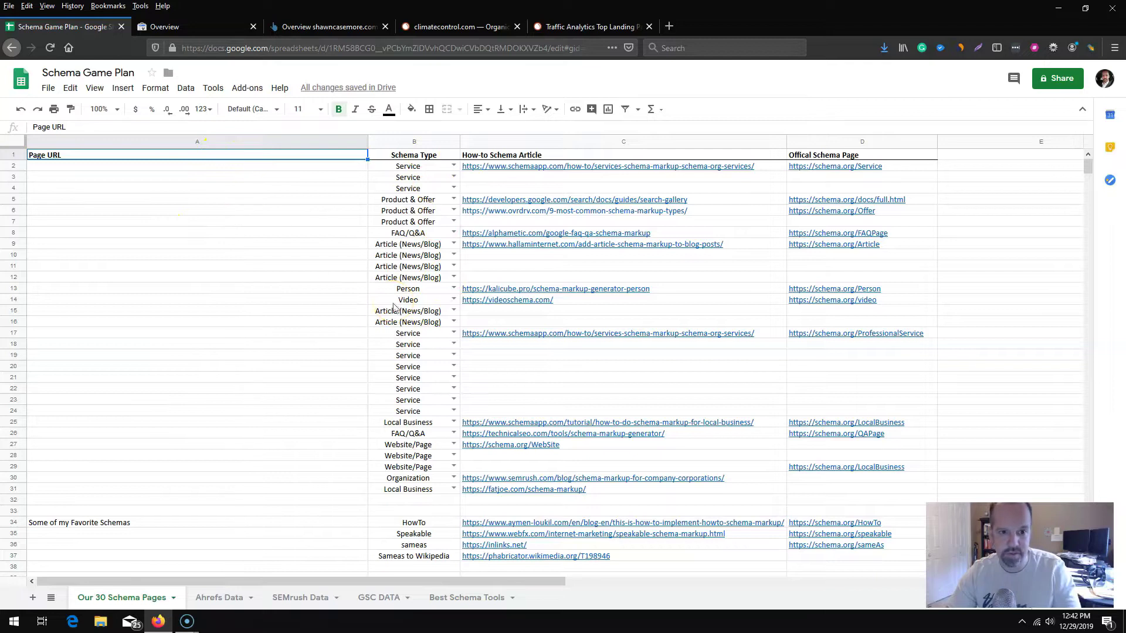
click(188, 169)
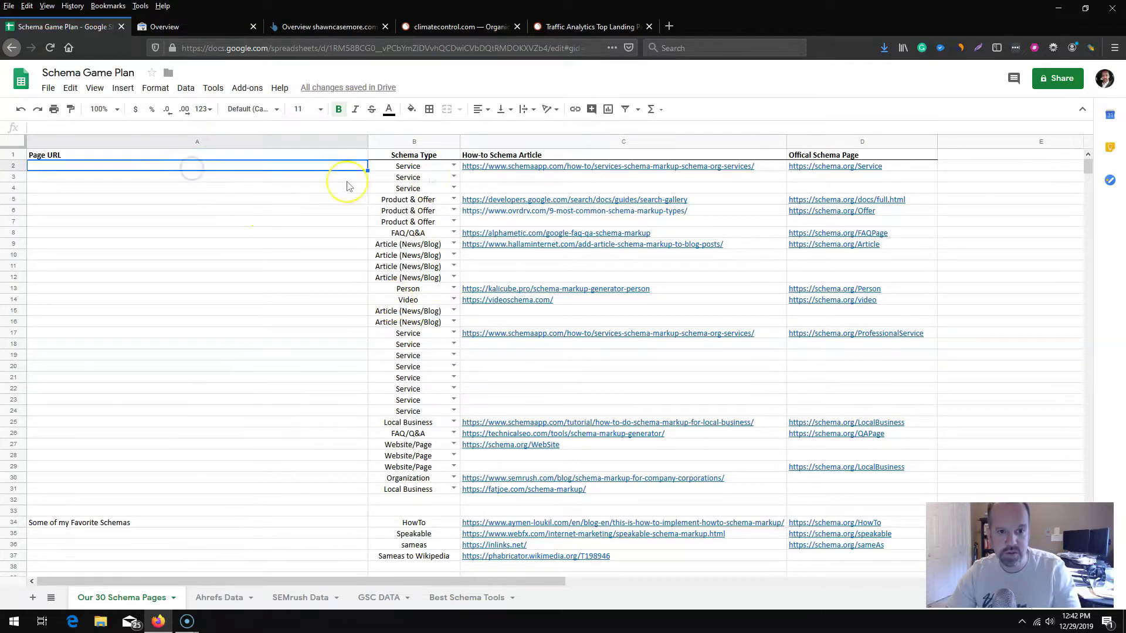
click(455, 167)
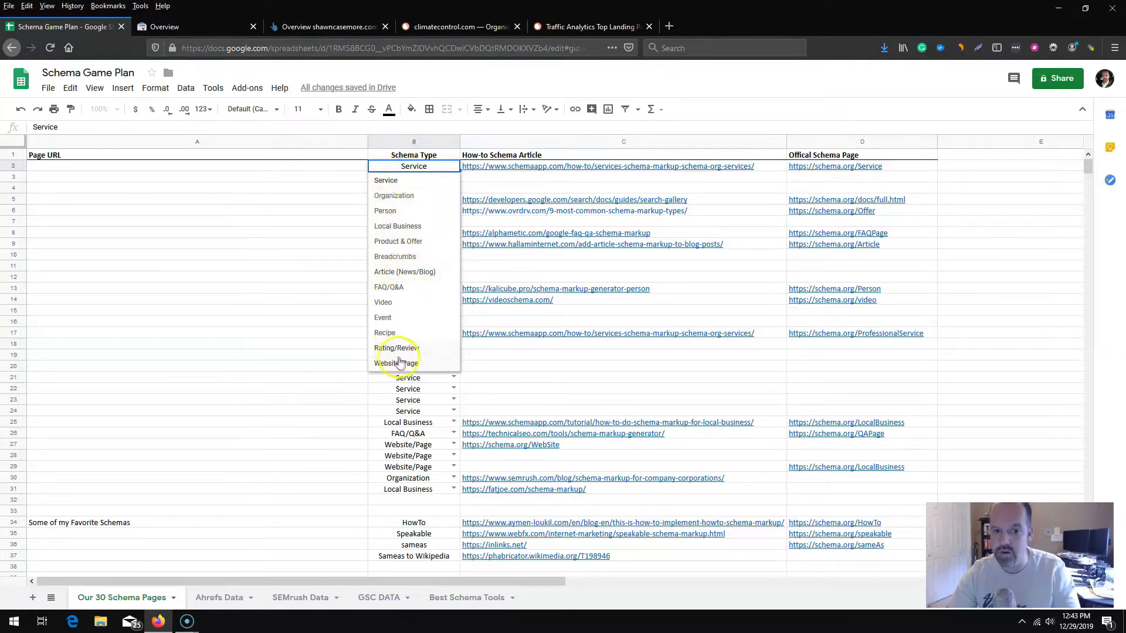
click(414, 228)
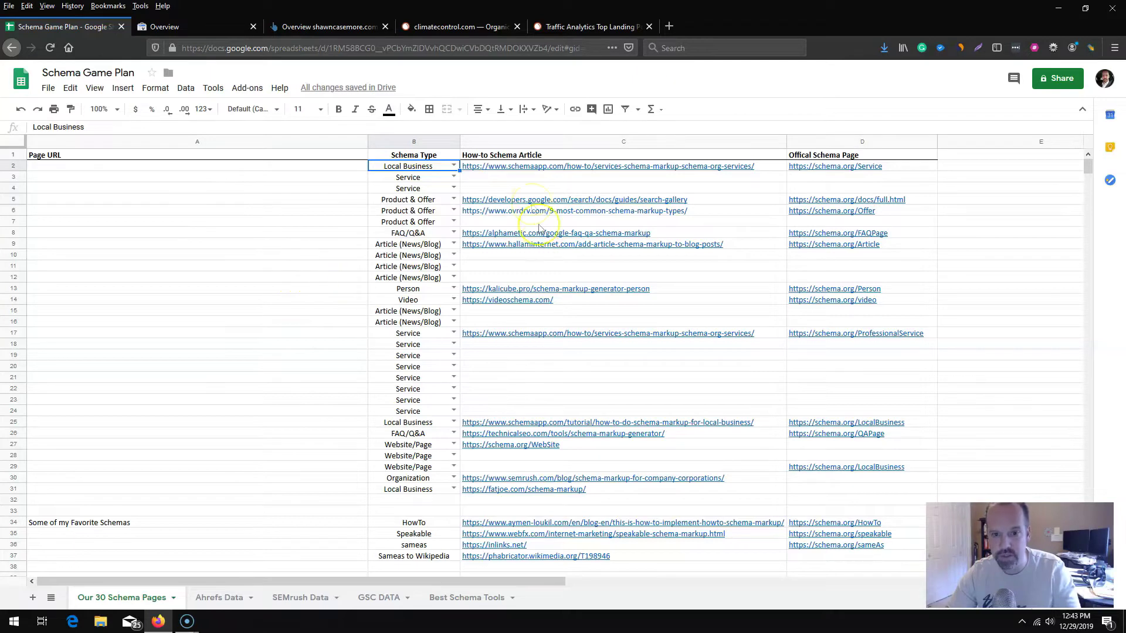
Open the videoschema.com article linked in the Video row, generate the video schema for the prefilled YouTube URL and review the code.
mouse_move(534, 170)
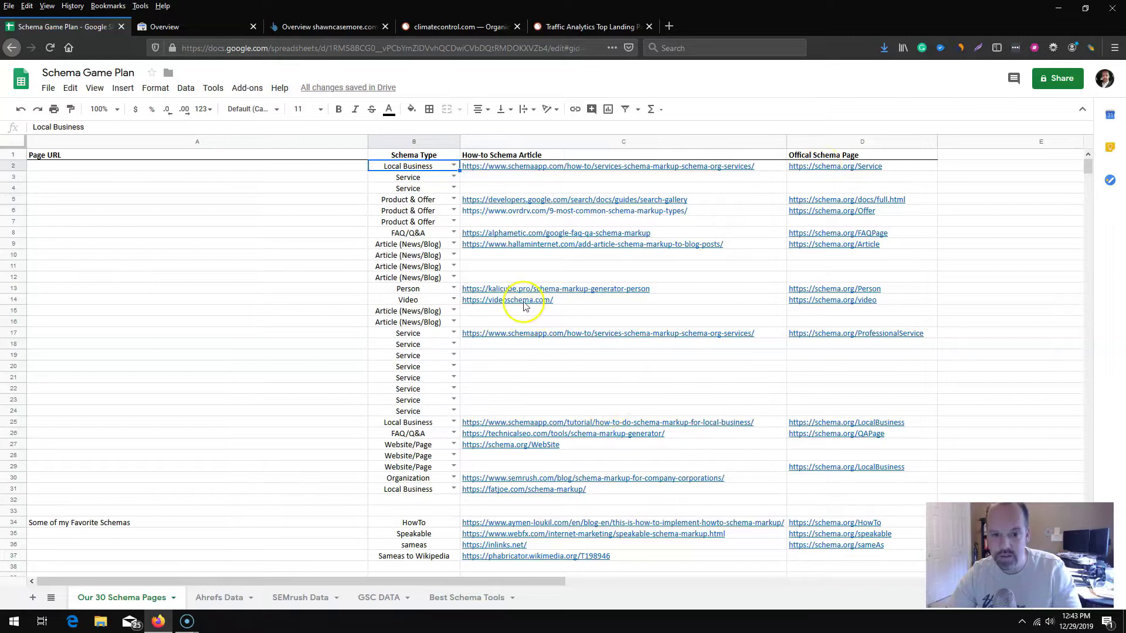
mouse_move(533, 300)
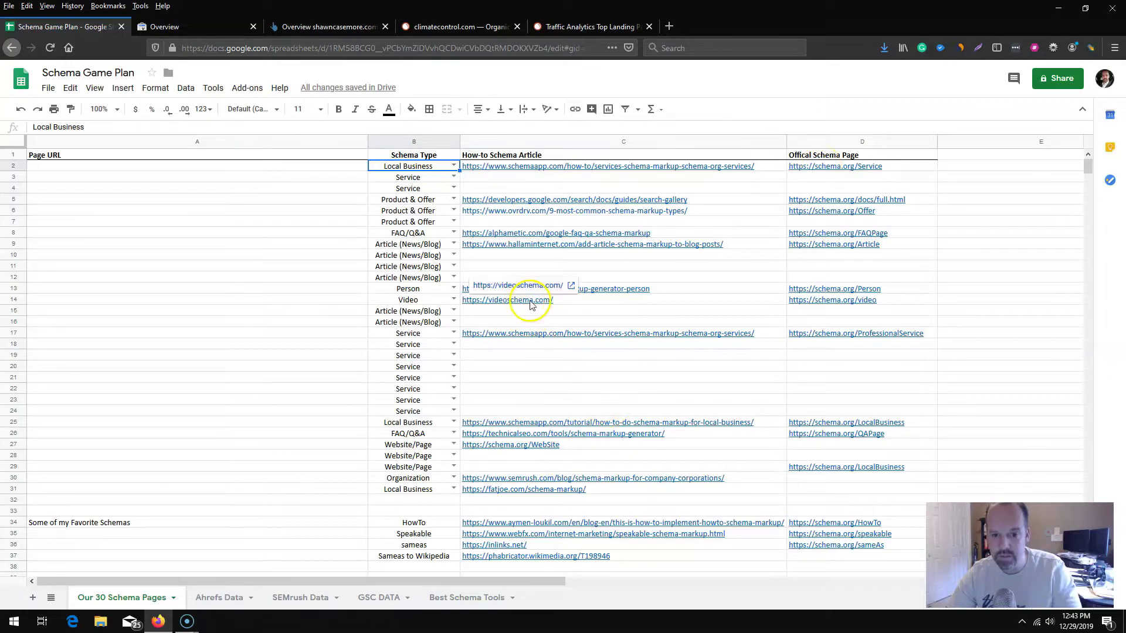
click(569, 287)
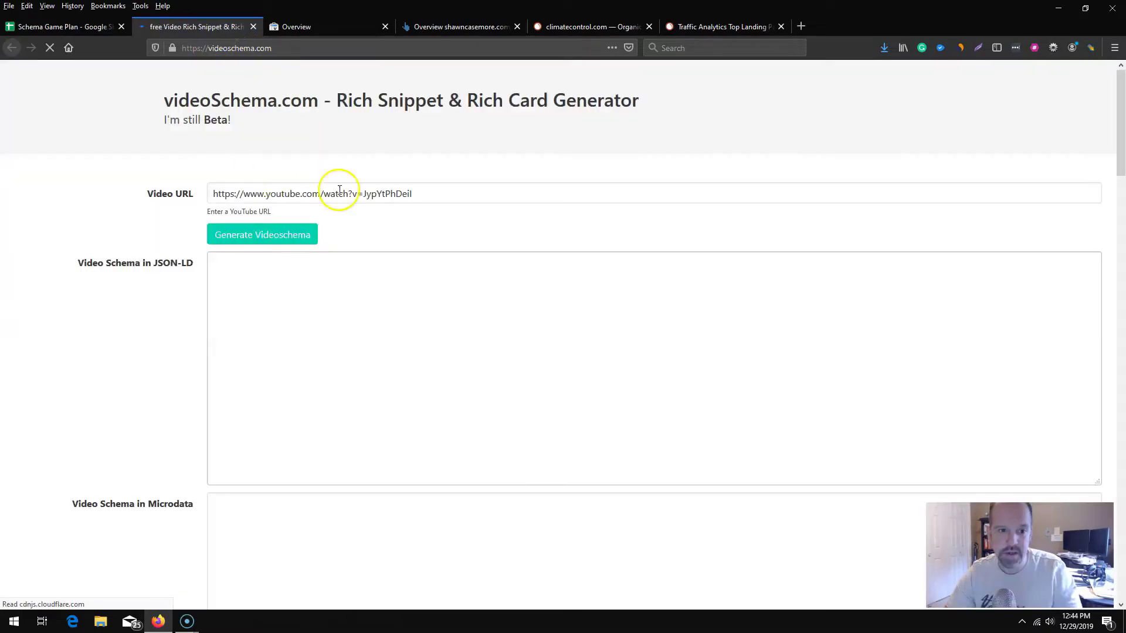
click(280, 236)
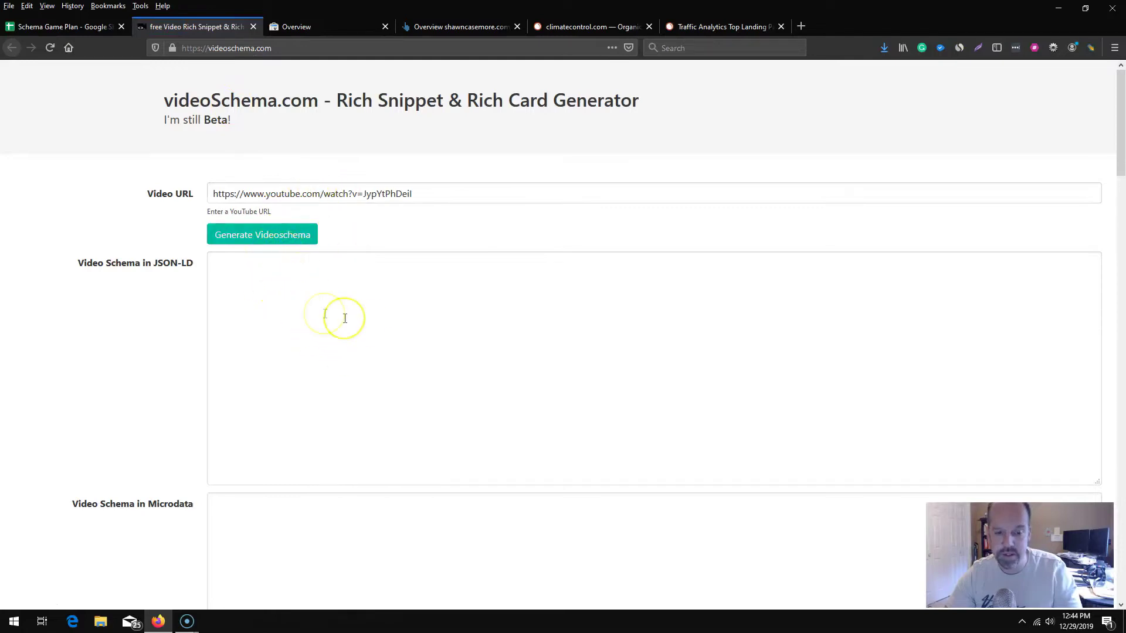
click(328, 333)
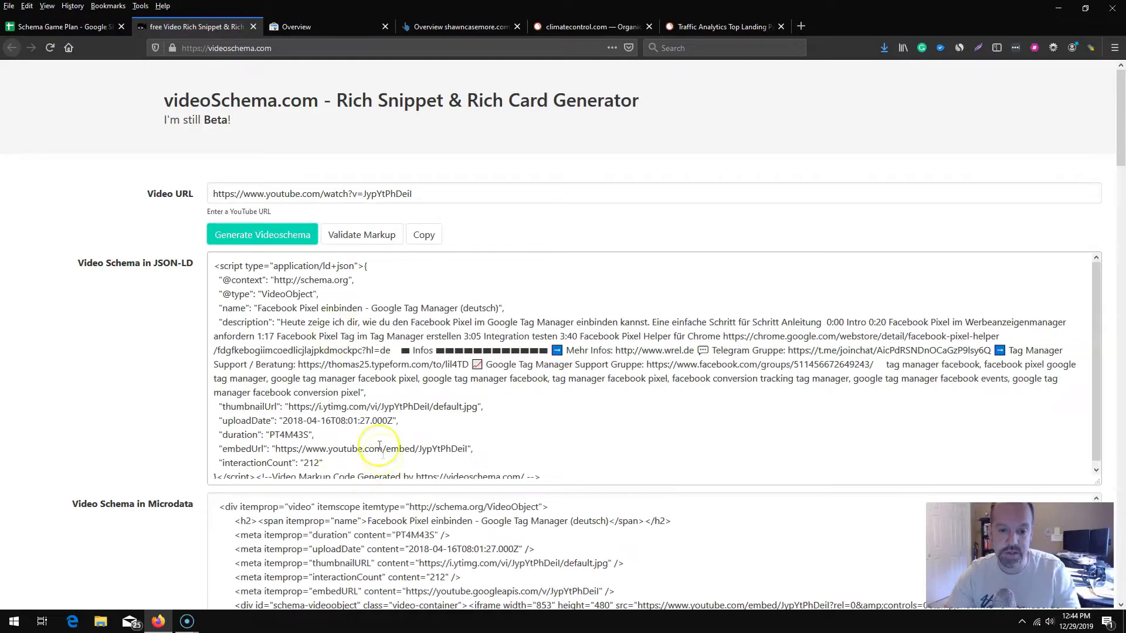
scroll(336, 413, down, 1)
scroll(335, 414, down, 3)
scroll(375, 446, up, 4)
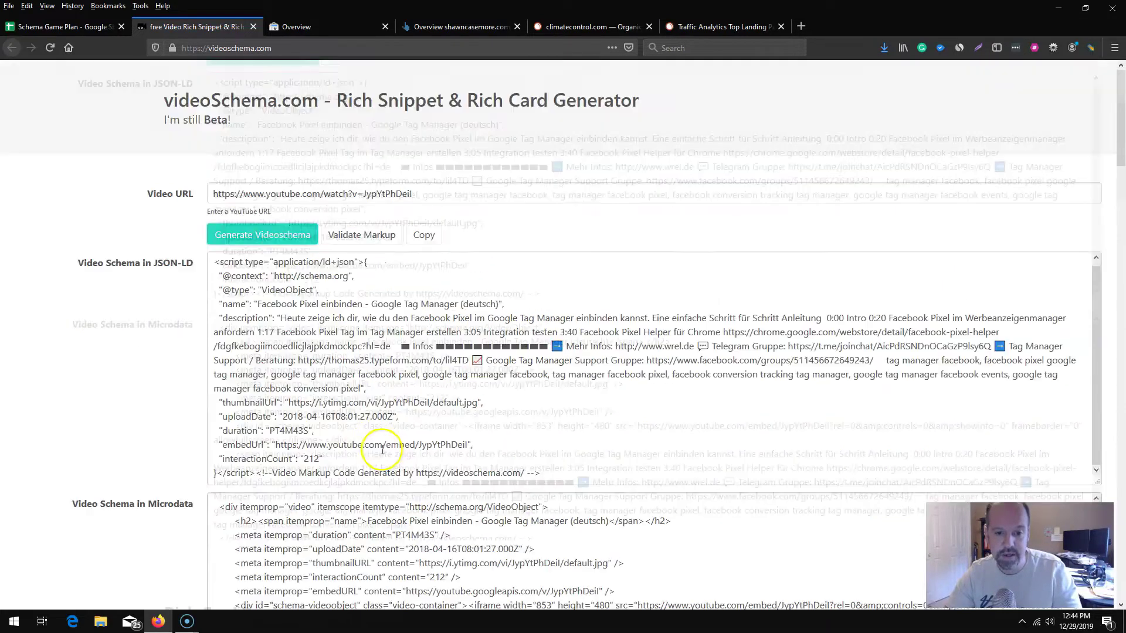
Return to the Schema Game Plan spreadsheet and open the official schema.org/FAQPage link in the FAQ/Q&A row.
click(59, 25)
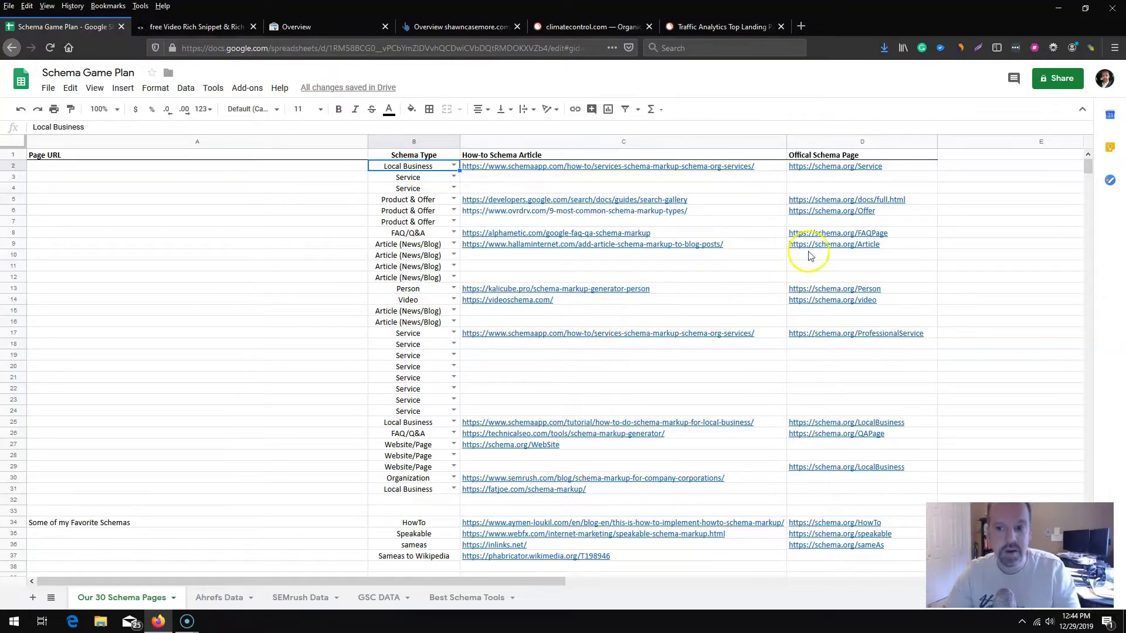
mouse_move(836, 234)
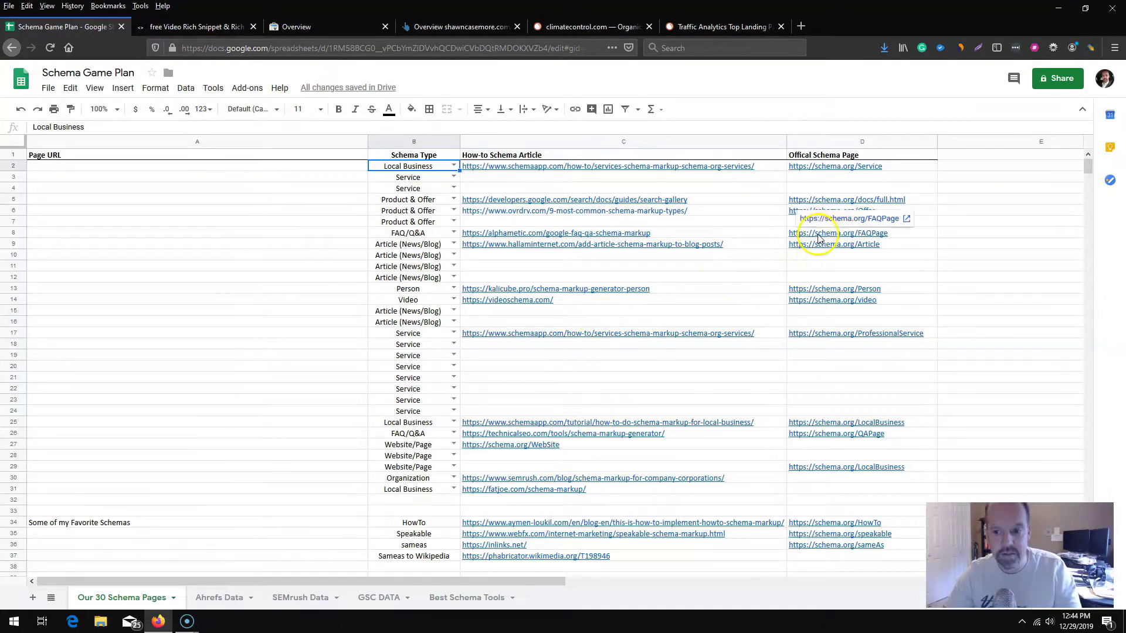
click(846, 220)
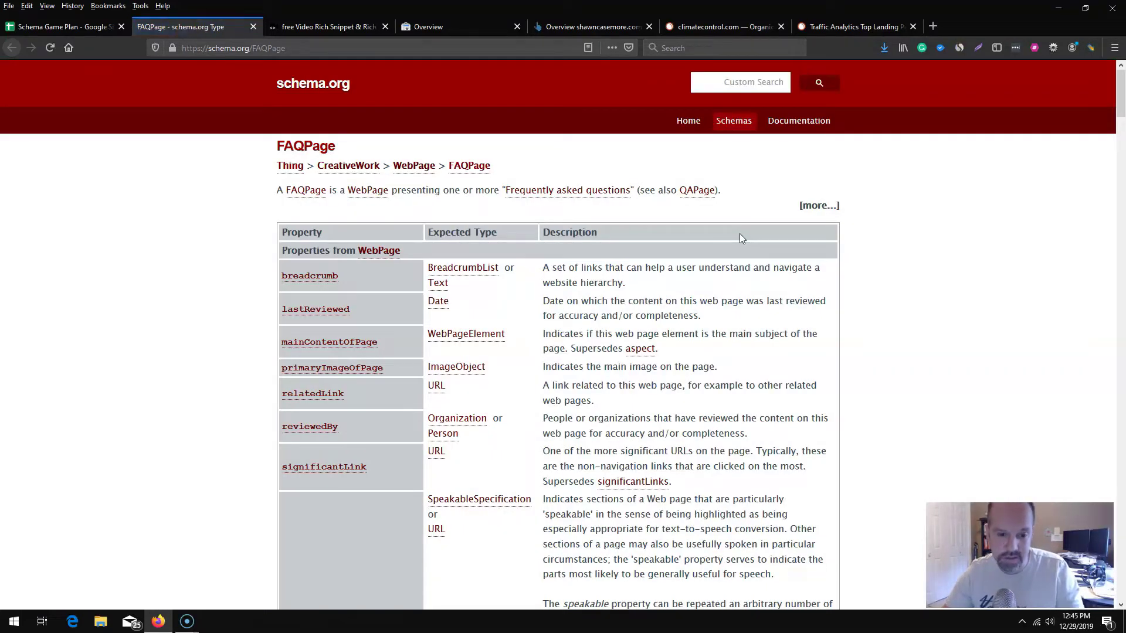
Examine the properties, expected types and descriptions listed on the schema.org FAQPage reference.
scroll(538, 371, down, 3)
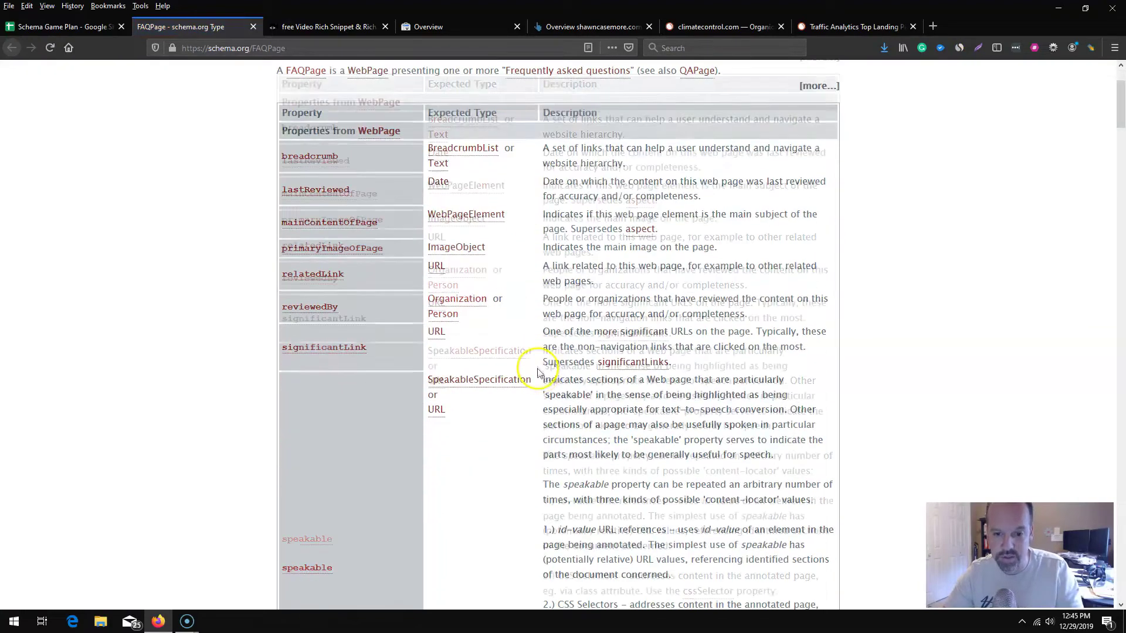
scroll(528, 373, down, 12)
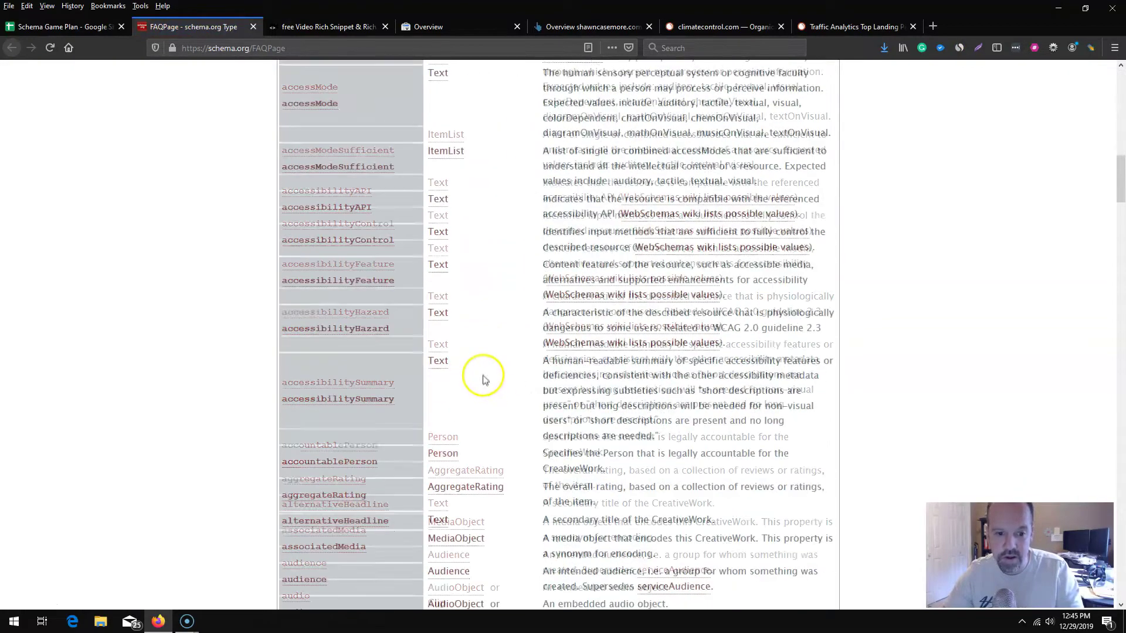
scroll(478, 373, up, 6)
scroll(463, 366, up, 8)
scroll(469, 371, down, 8)
scroll(469, 374, down, 20)
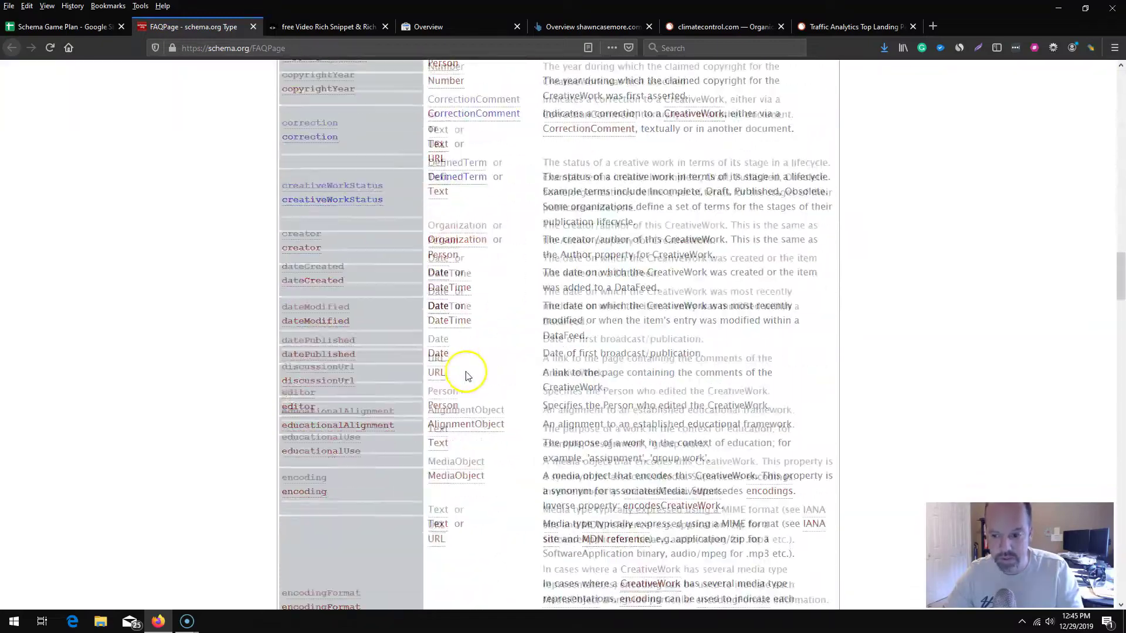
scroll(466, 365, down, 20)
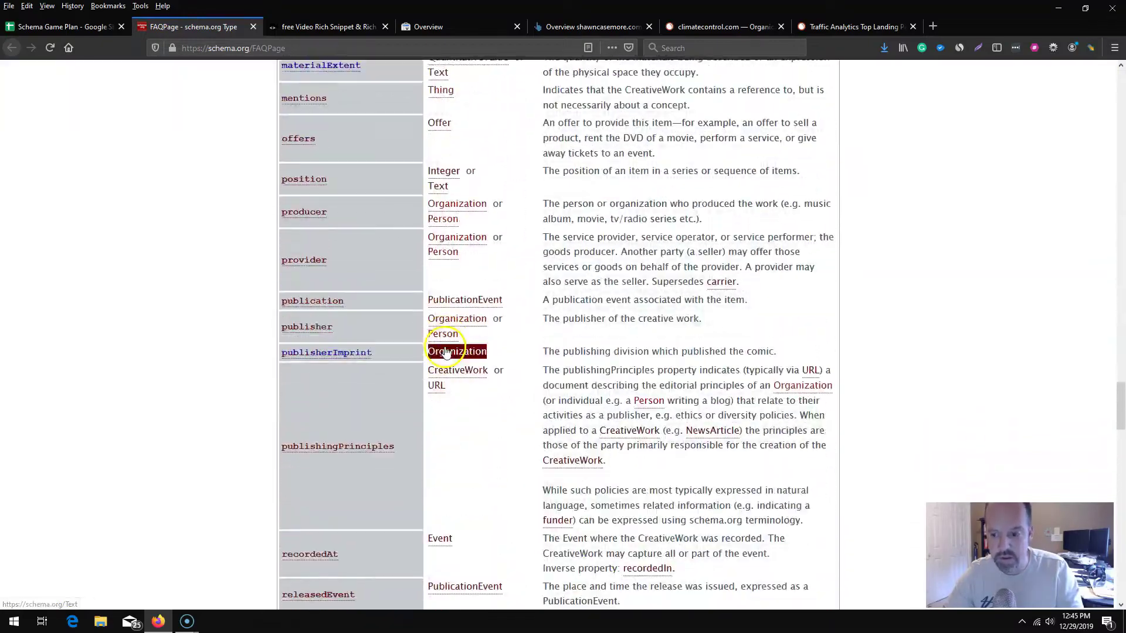
scroll(443, 346, down, 20)
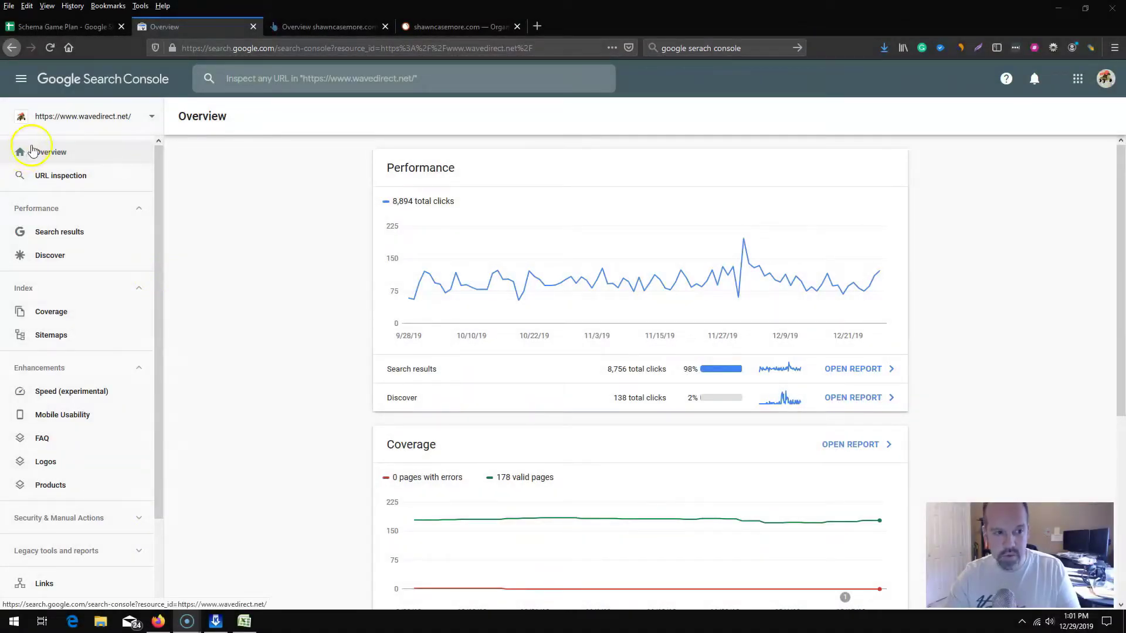
Open the Search results performance report for the wavedirect.net property and list its data by pages.
click(70, 233)
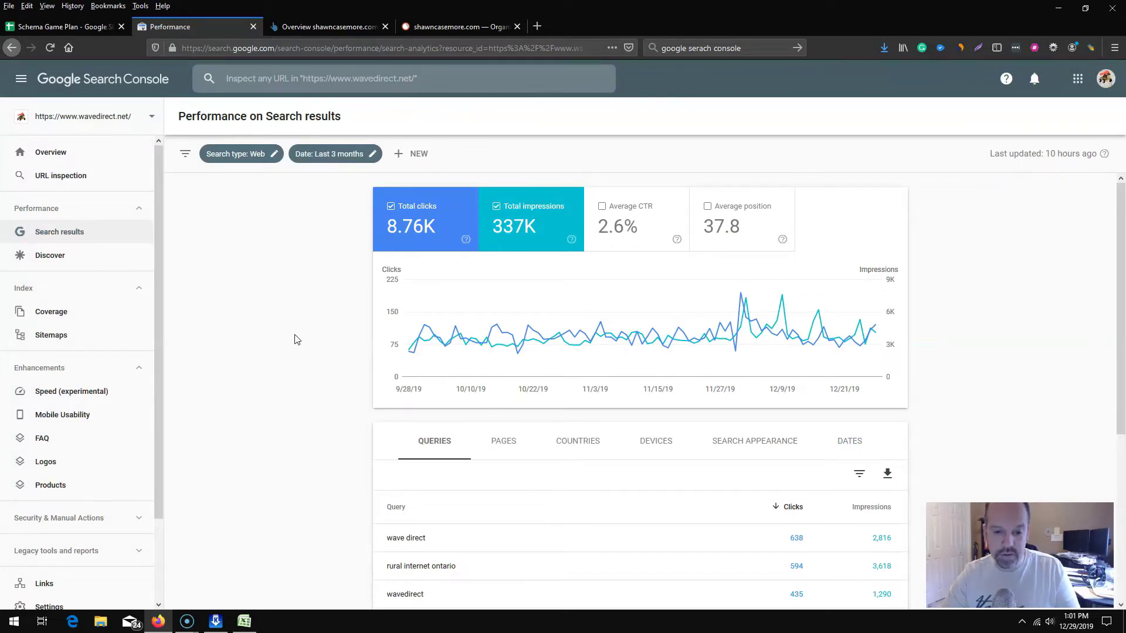
scroll(326, 377, down, 2)
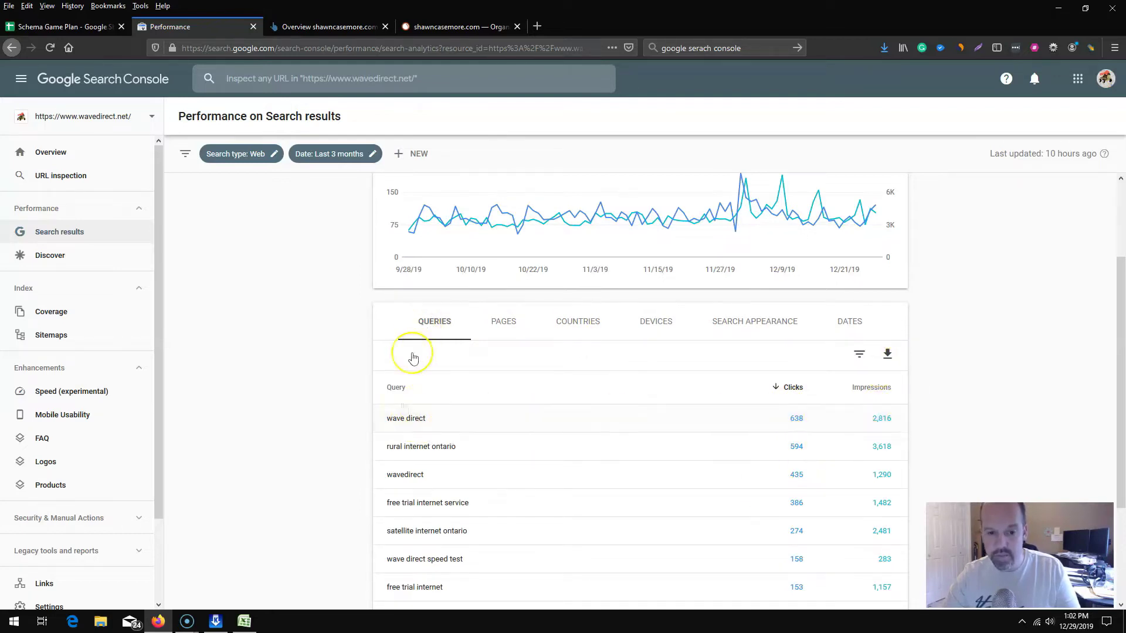
click(504, 324)
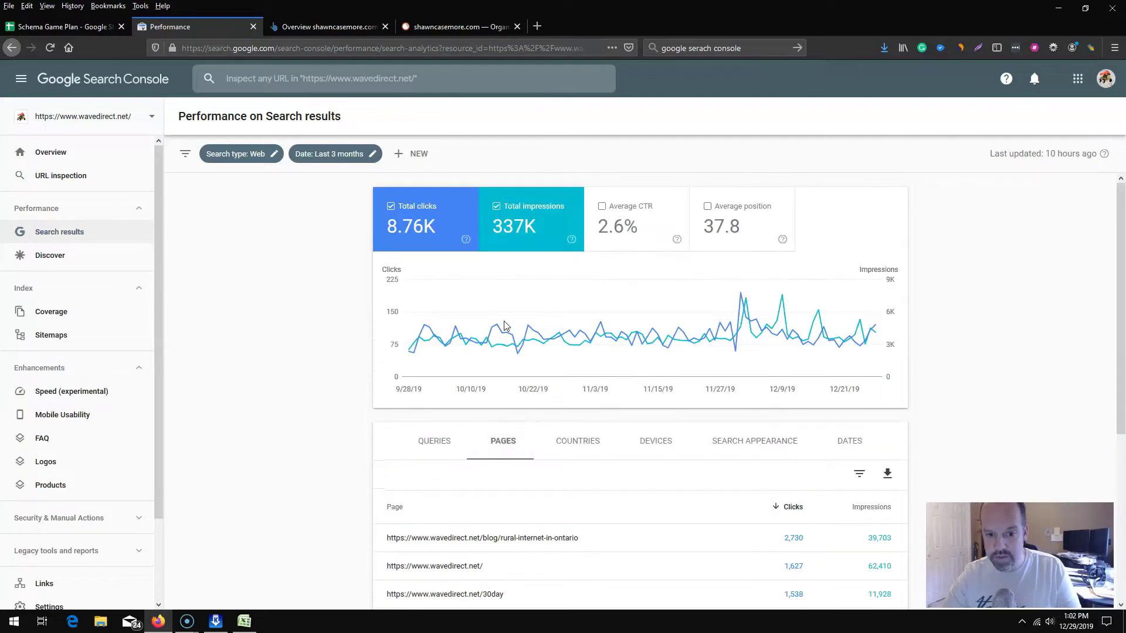
click(502, 451)
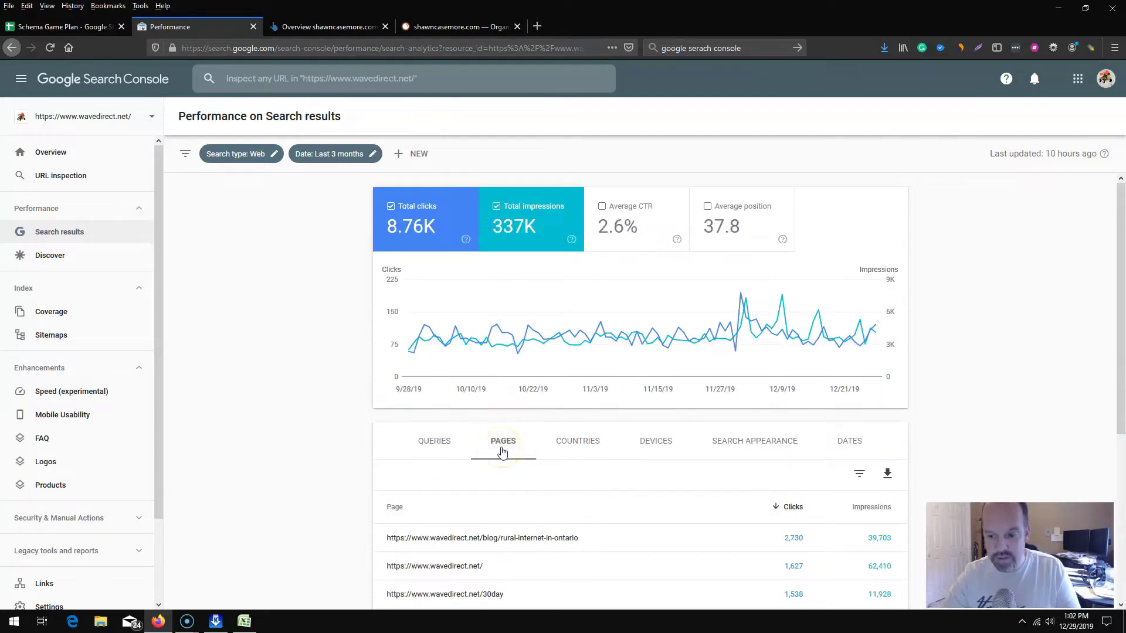
scroll(501, 448, down, 2)
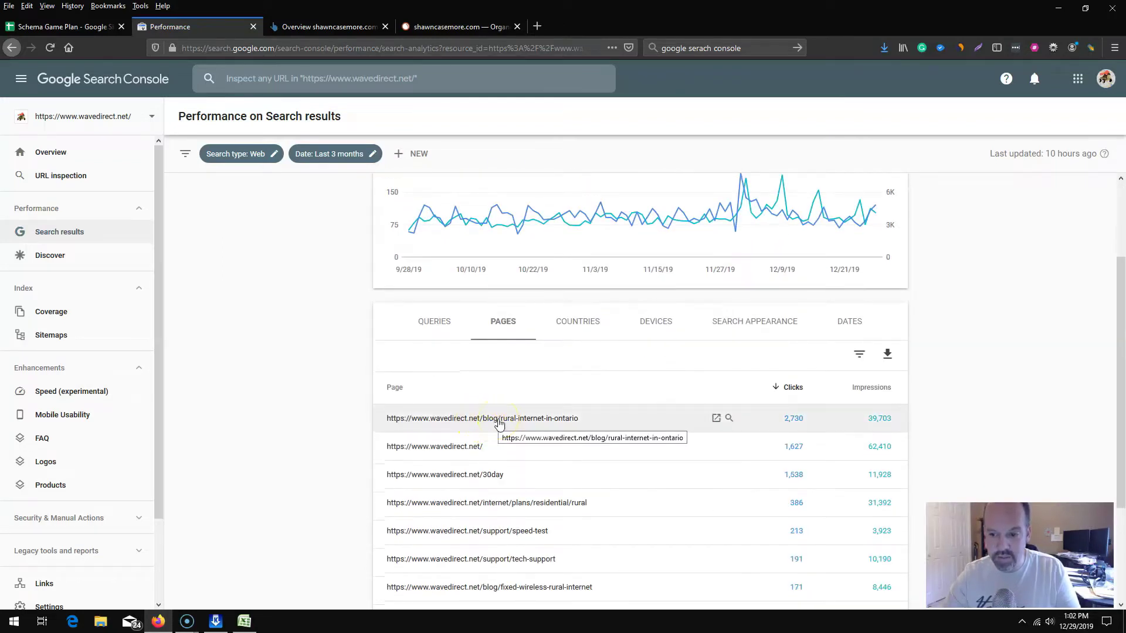
Export the pages table of the performance report as a CSV download.
click(888, 358)
click(915, 394)
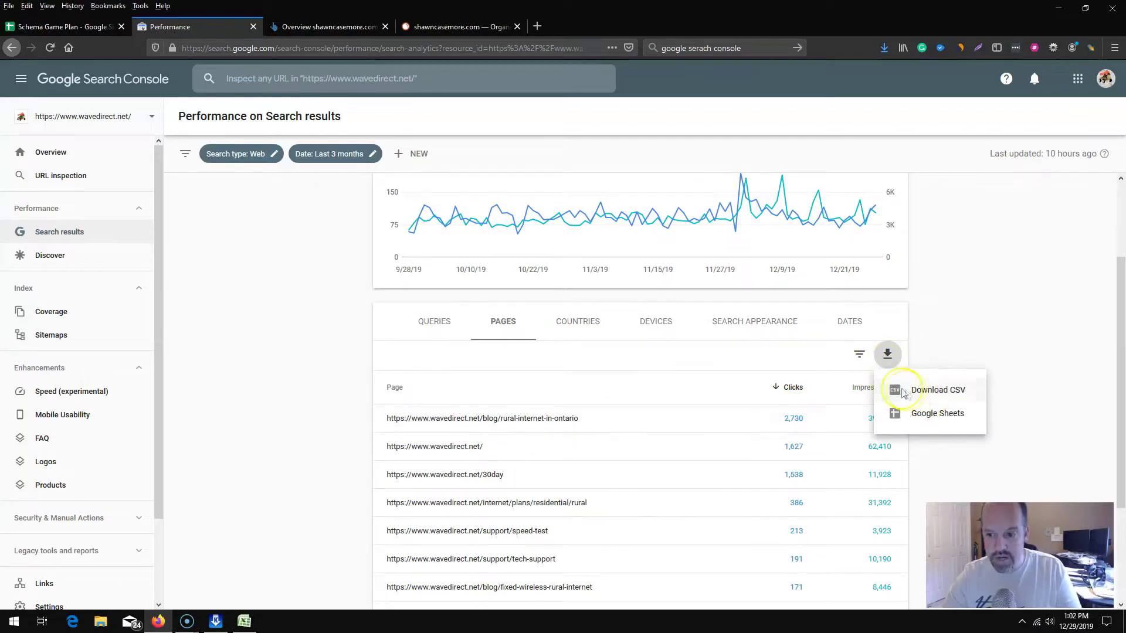
click(888, 359)
click(937, 395)
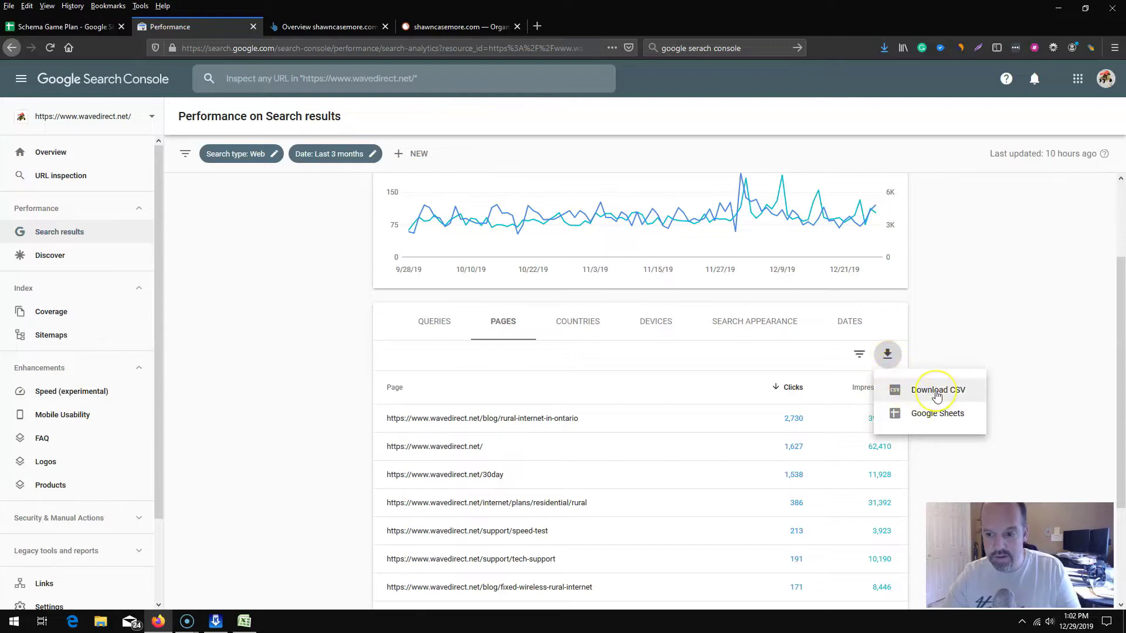
click(940, 396)
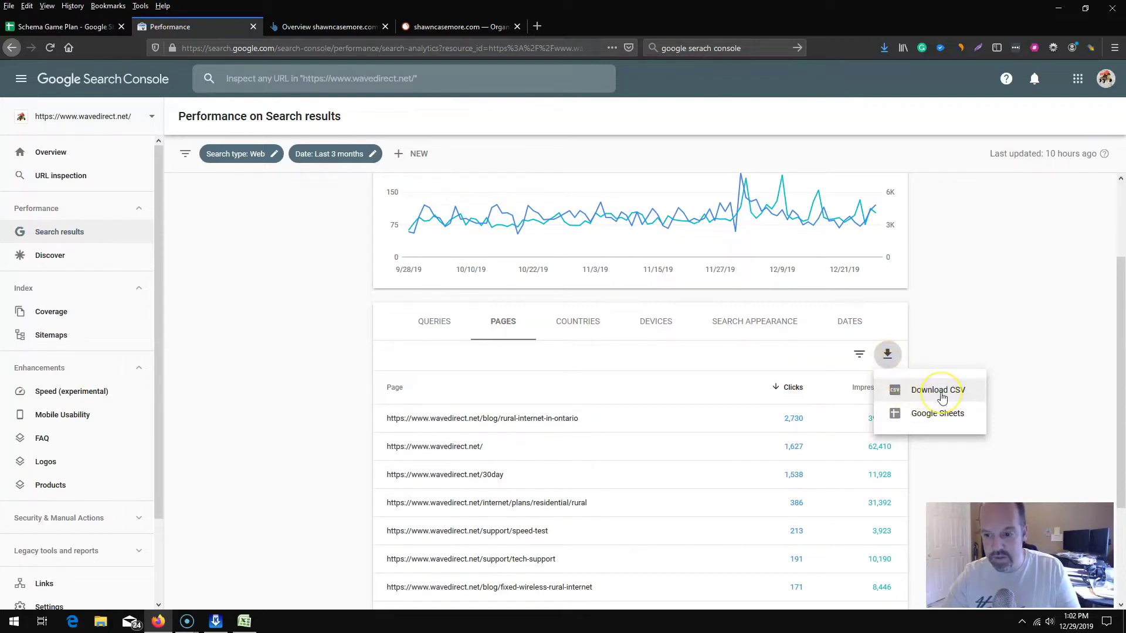
click(927, 421)
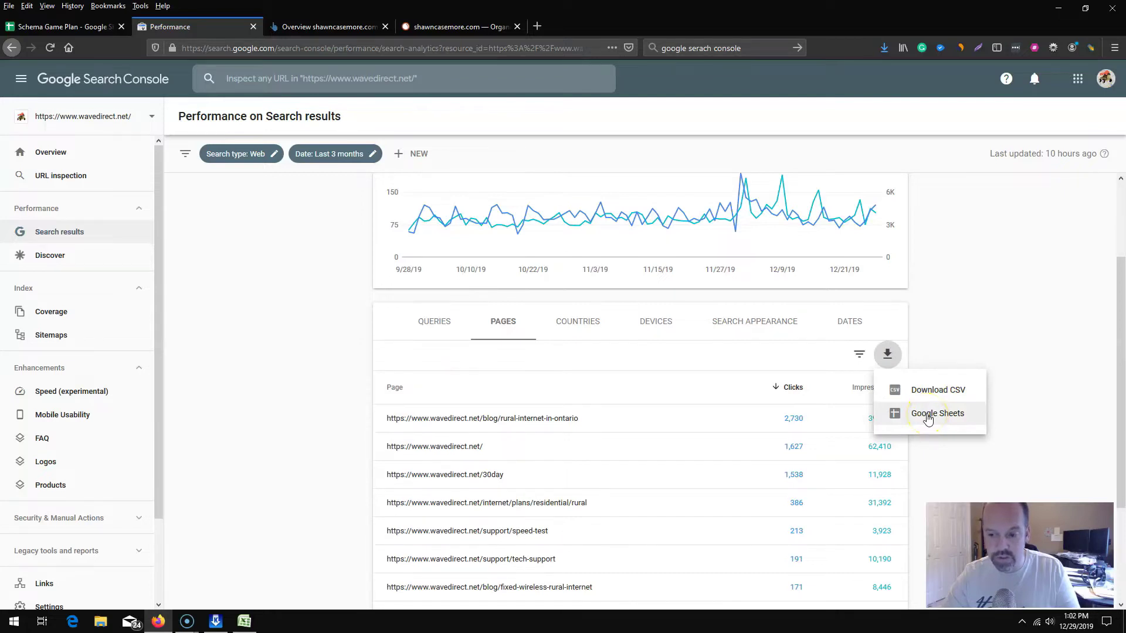
Switch to Excel and look through the exported list of pages with clicks, impressions, CTR and position.
click(244, 623)
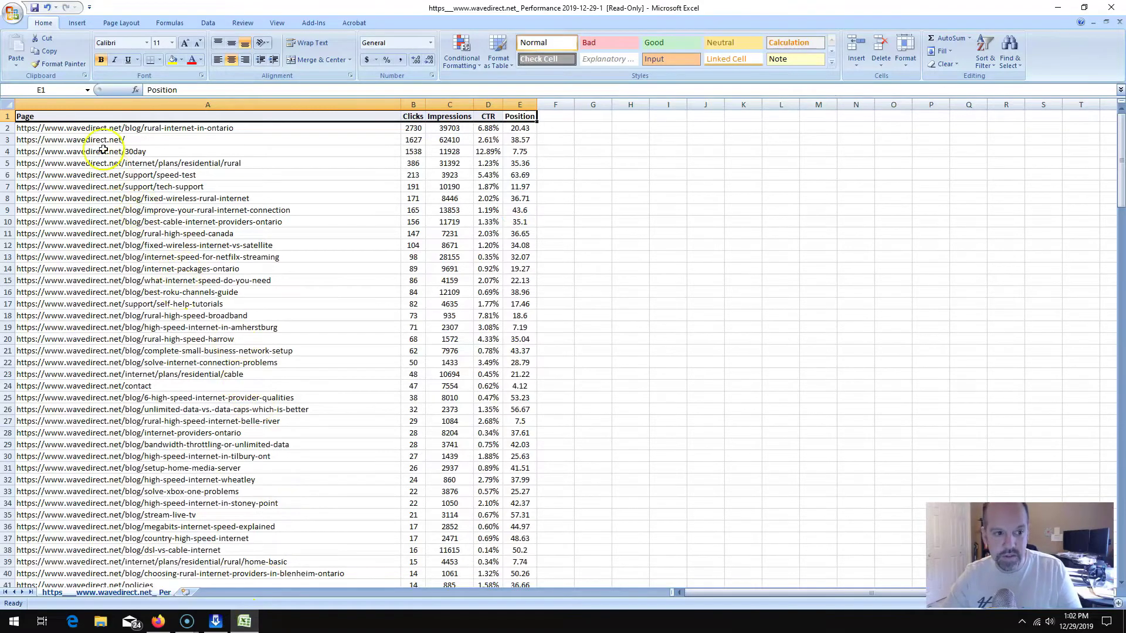
scroll(223, 381, down, 13)
scroll(230, 400, down, 15)
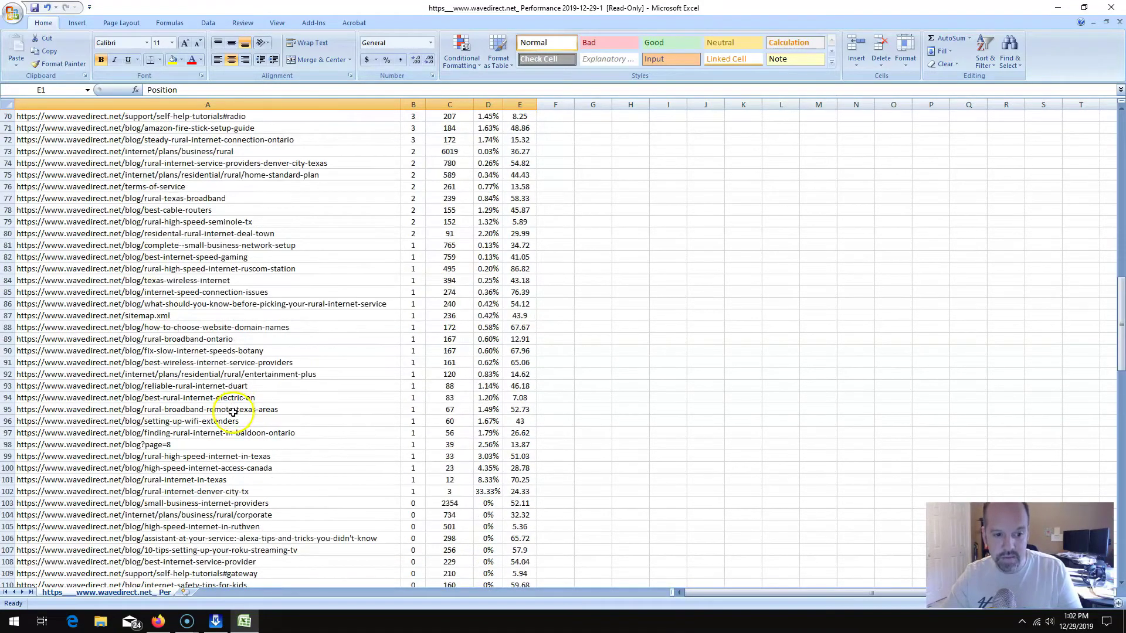
scroll(231, 402, up, 20)
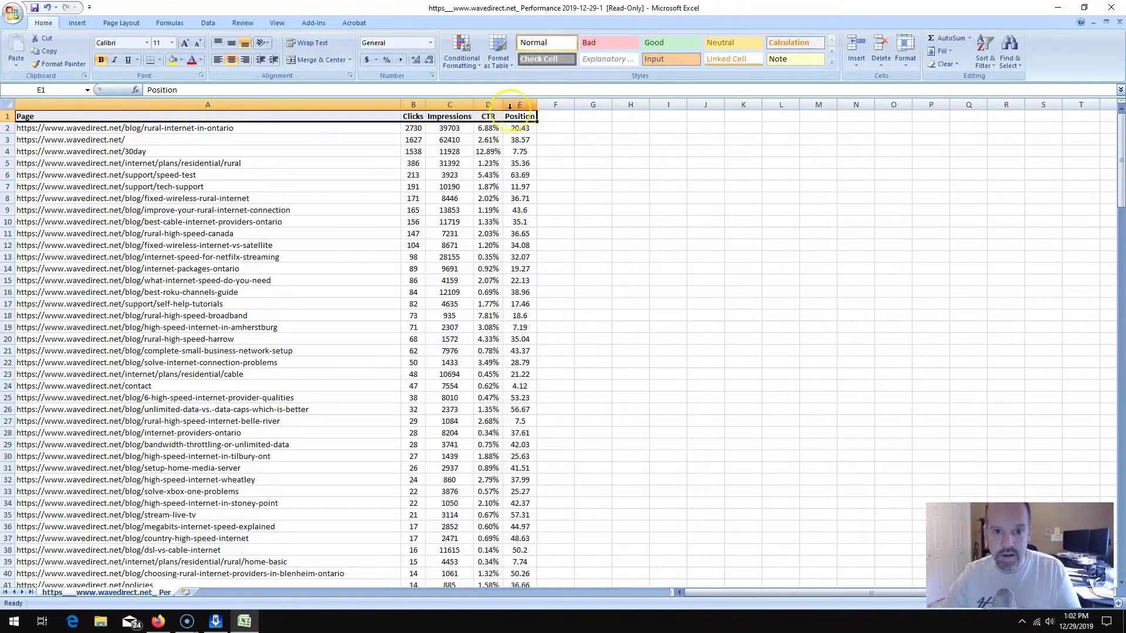
Sort the whole wavedirect.net page list by Position values from smallest to largest, treating the first row as headers.
click(6, 106)
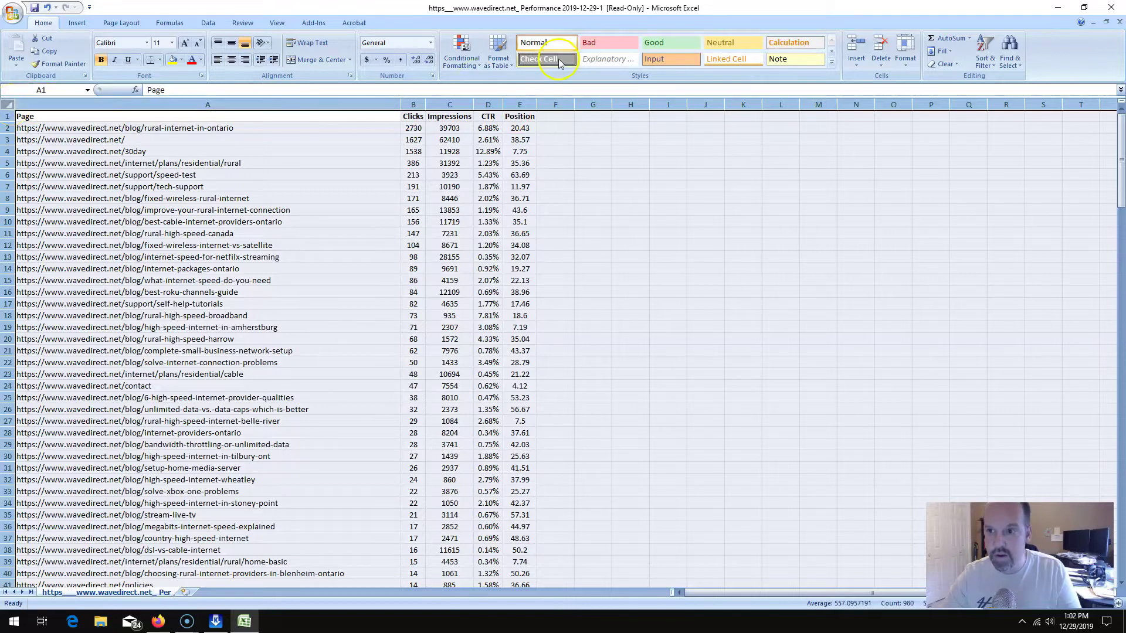
click(985, 53)
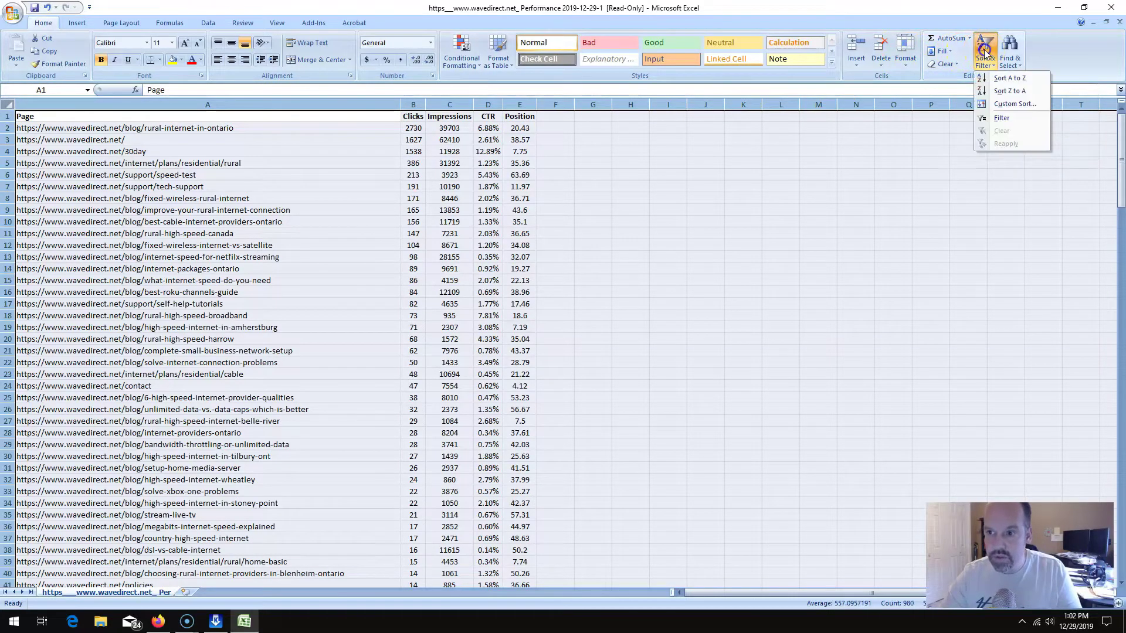
click(1004, 104)
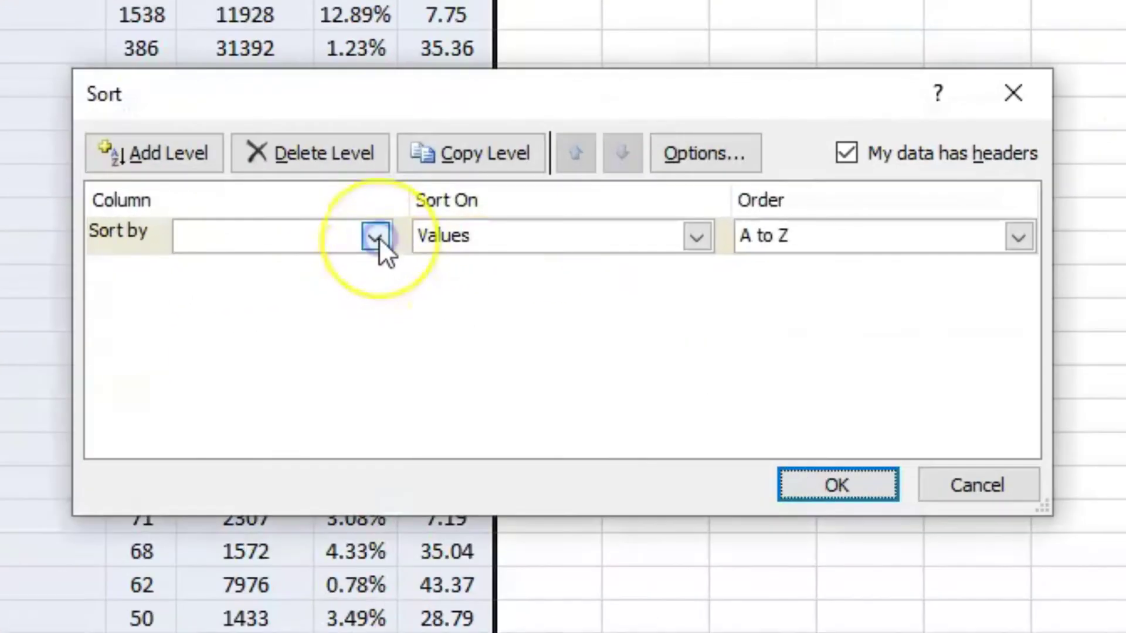
click(454, 232)
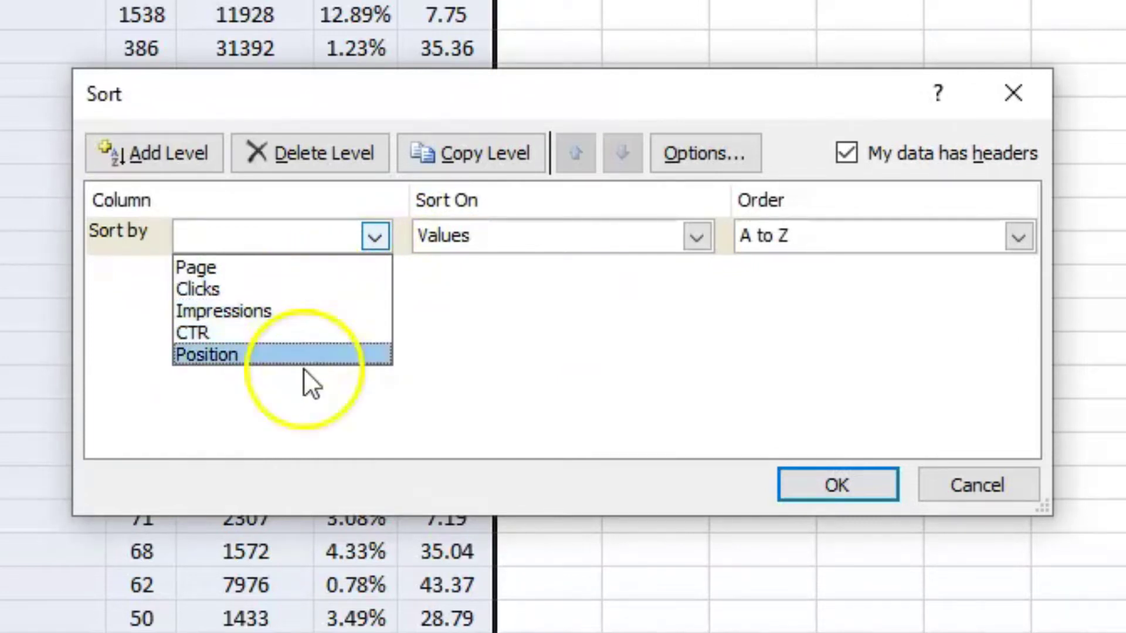
click(314, 356)
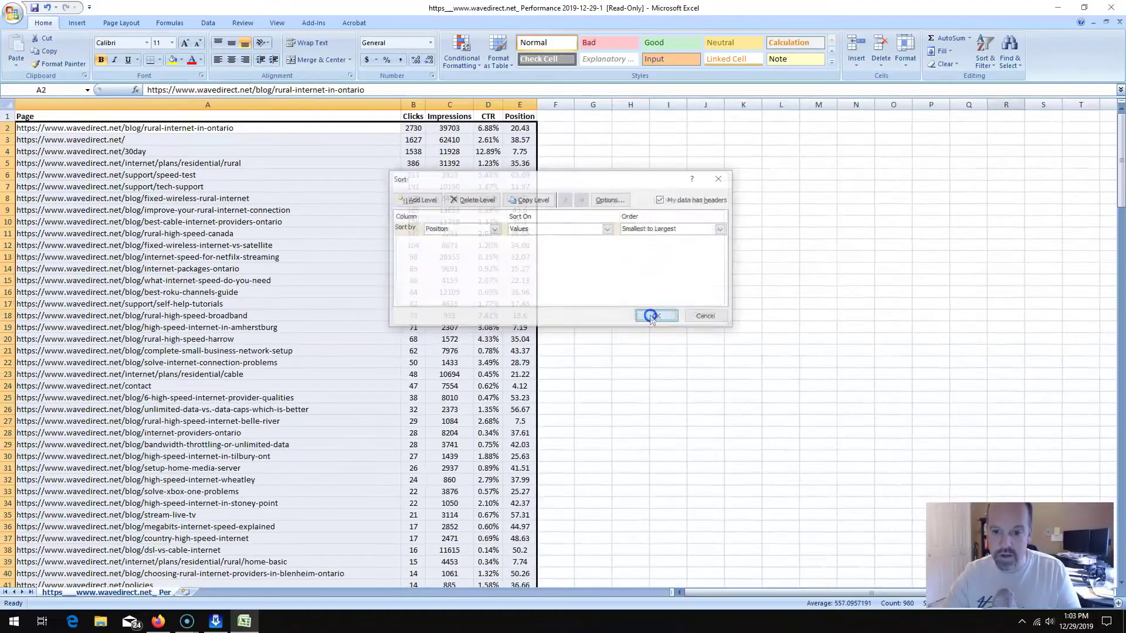
click(672, 334)
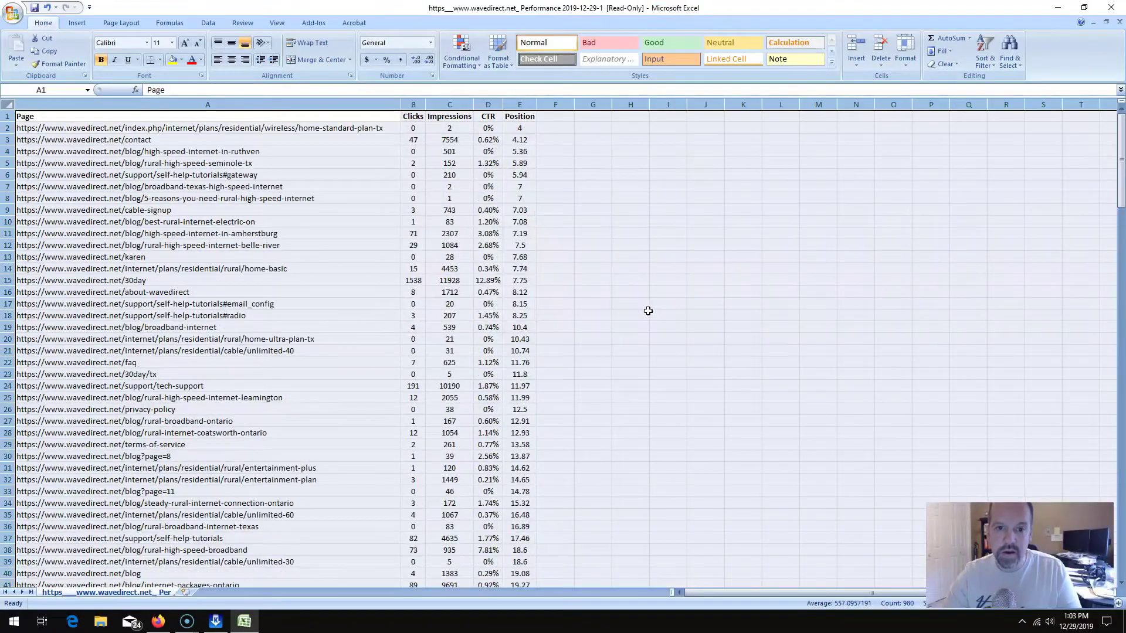
Select the best-positioned pages from the header row through row 34, covering the Page through Position columns.
click(551, 216)
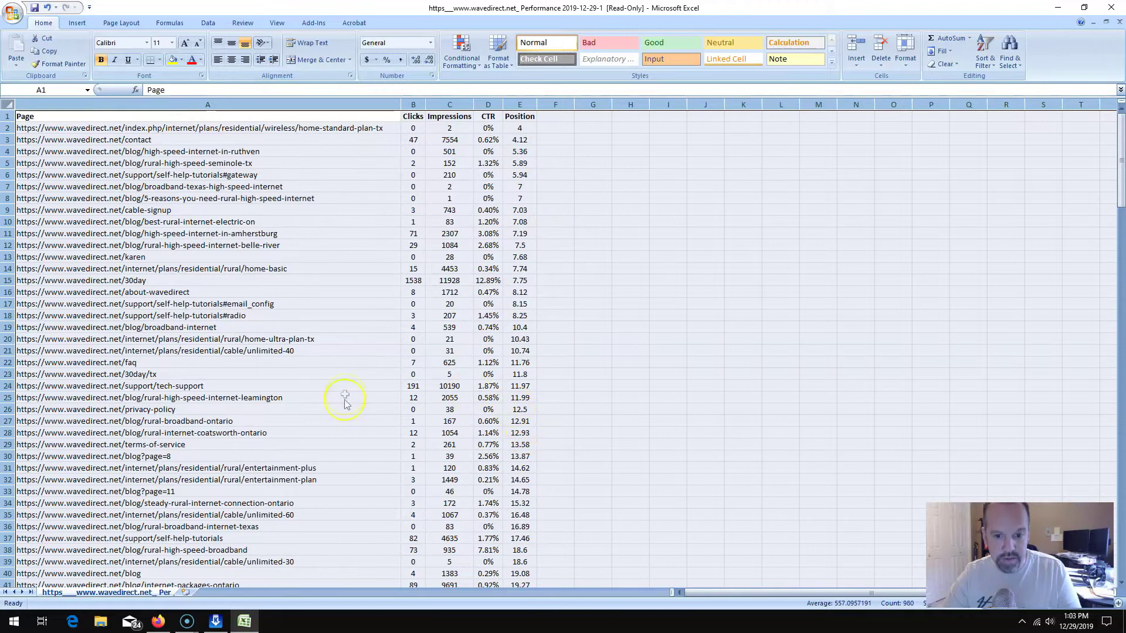
scroll(345, 399, down, 2)
scroll(119, 374, down, 3)
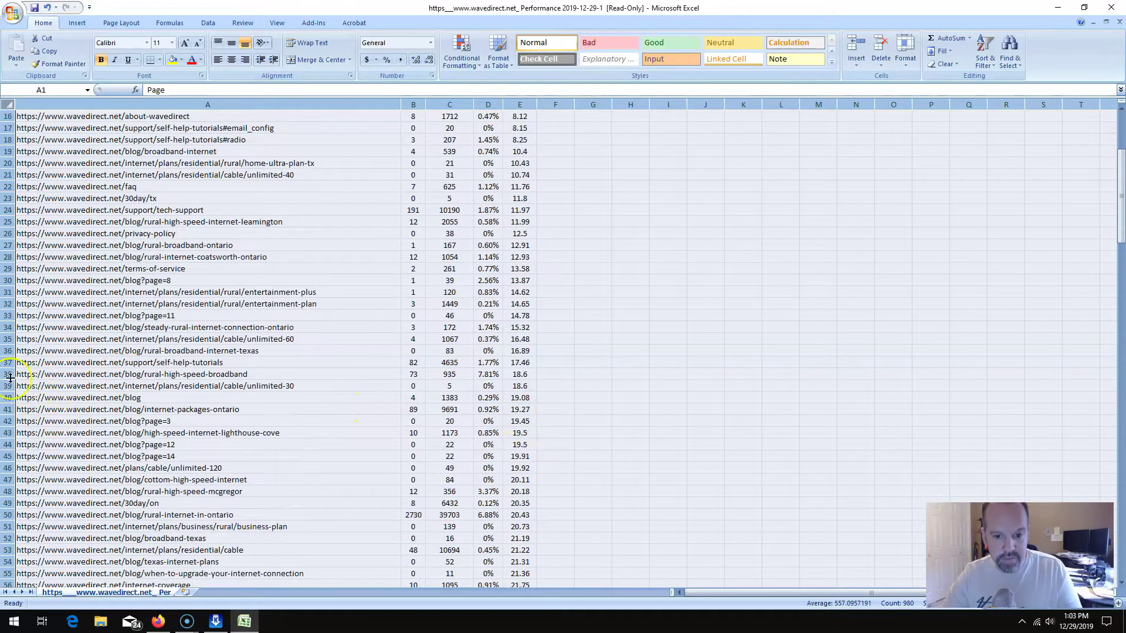
click(8, 339)
drag(156, 327, 147, 131)
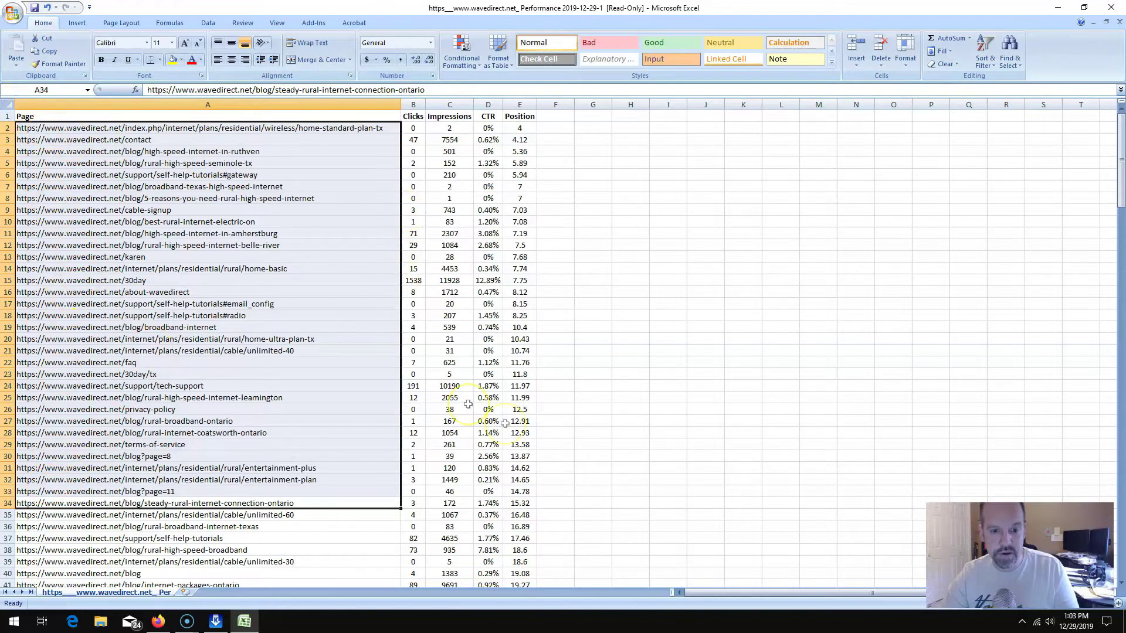
drag(519, 503, 33, 118)
right_click(33, 118)
click(36, 130)
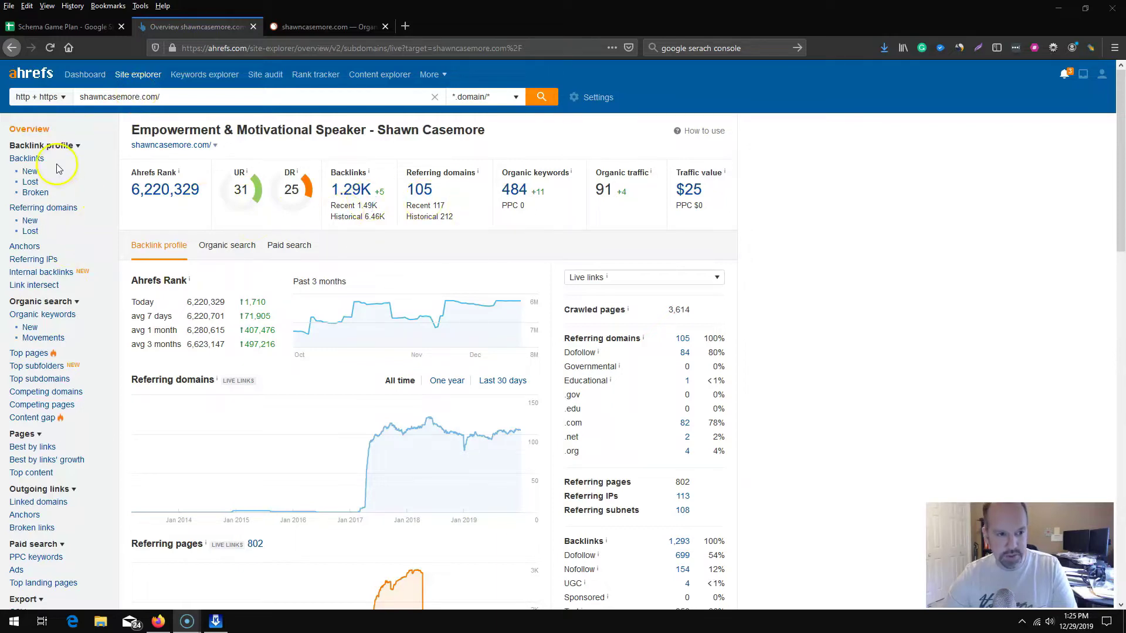
Switch to Ahrefs and quick-export the current domain's Top pages report as a CSV for Microsoft Excel (UTF-16), opening the file in Excel.
click(39, 358)
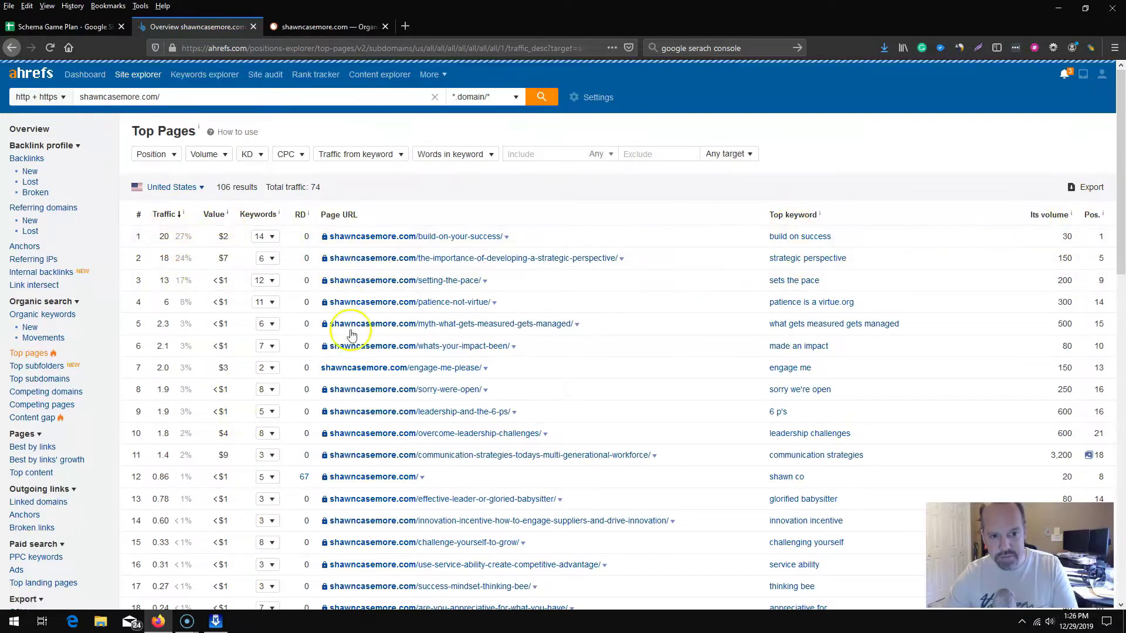
click(1084, 189)
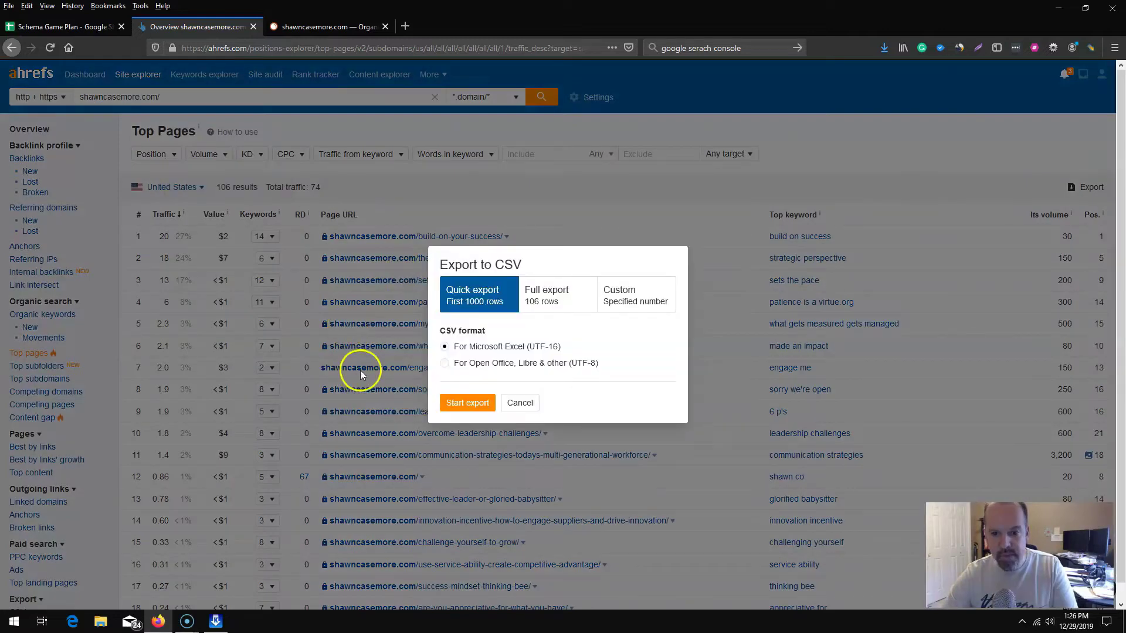
click(467, 403)
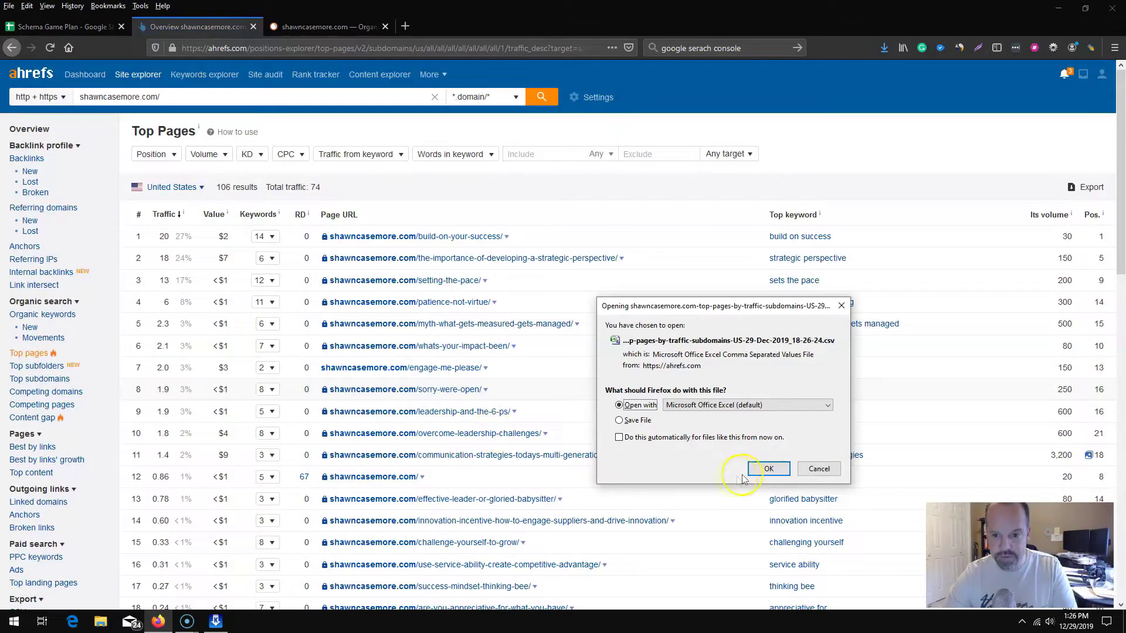
click(767, 468)
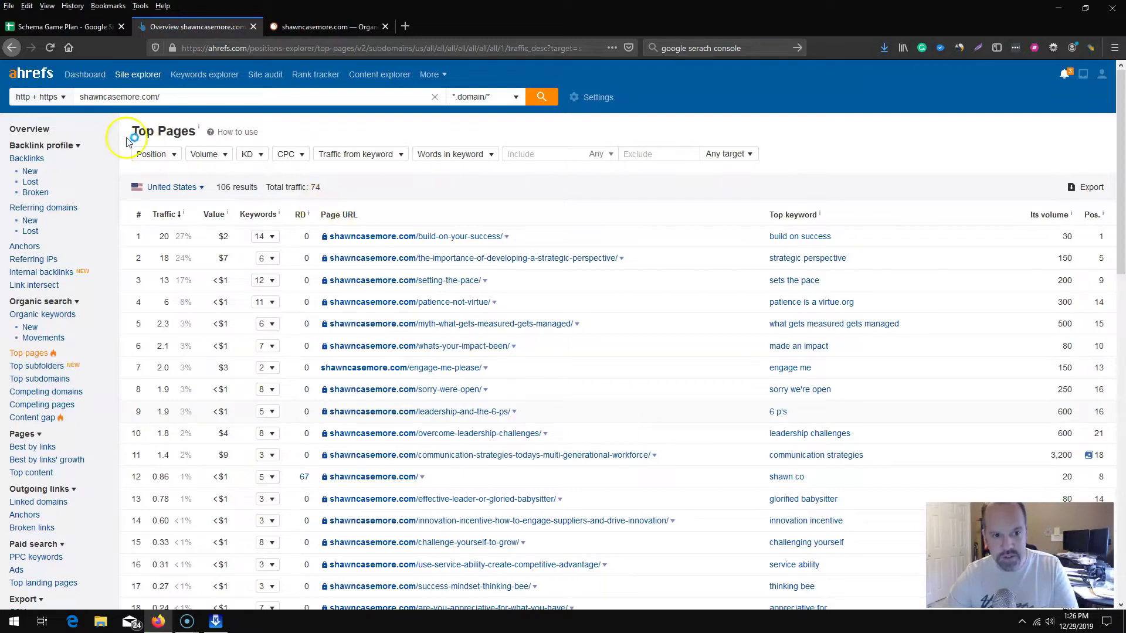
click(197, 193)
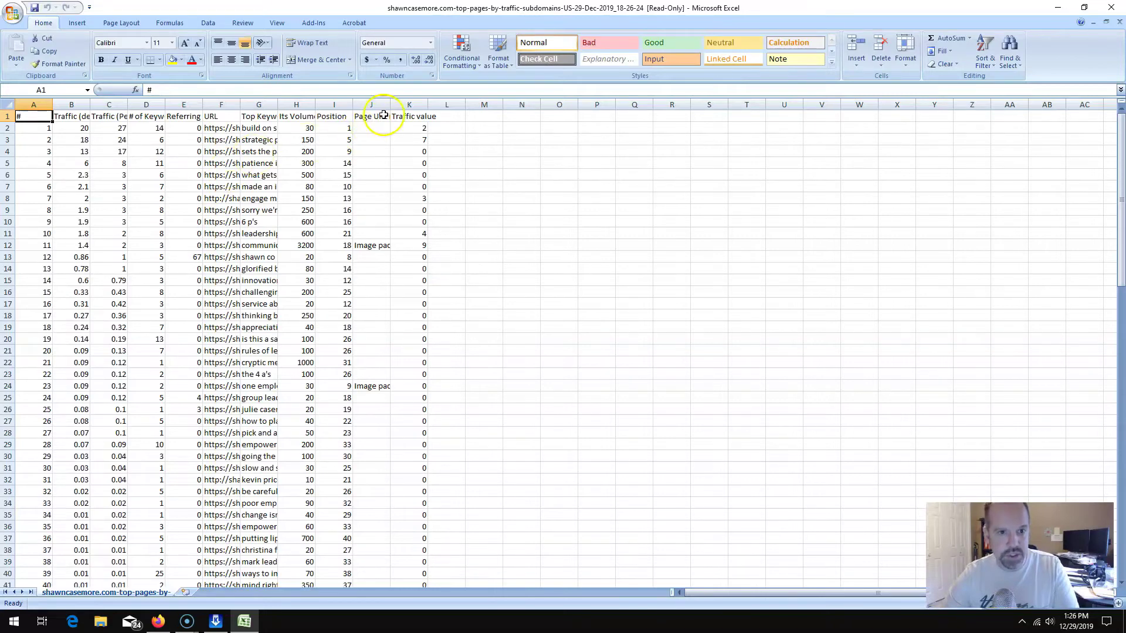
Delete the # numbering column from the exported top pages sheet.
click(36, 106)
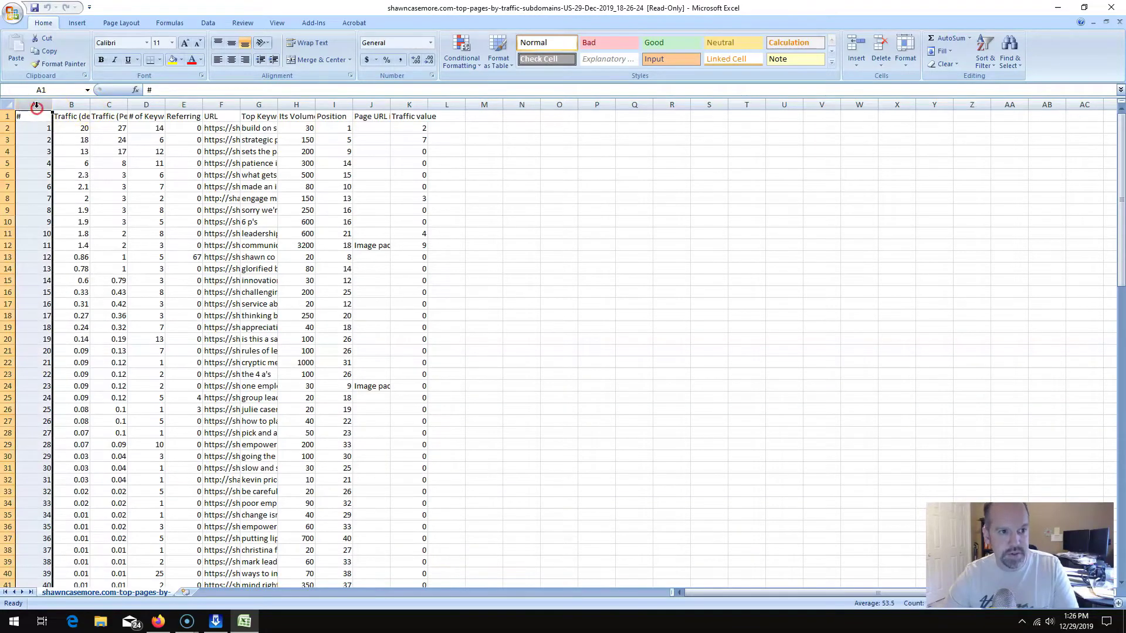
right_click(36, 107)
click(80, 178)
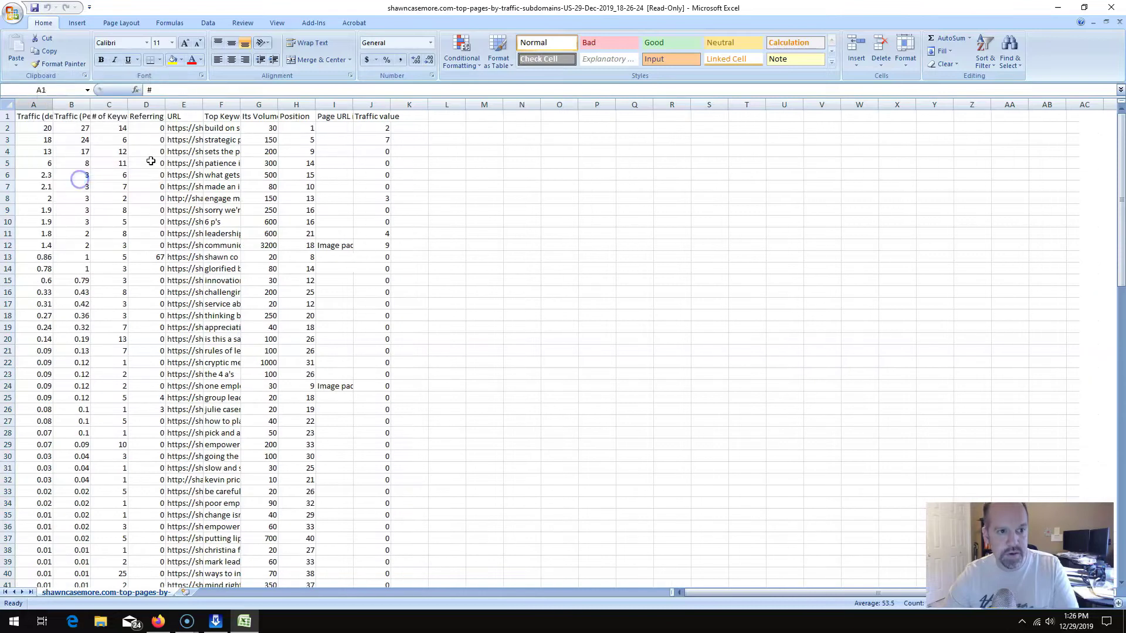
Autofit the widths of all columns to their contents and centre the headings from Traffic (desc) to Traffic value.
click(7, 104)
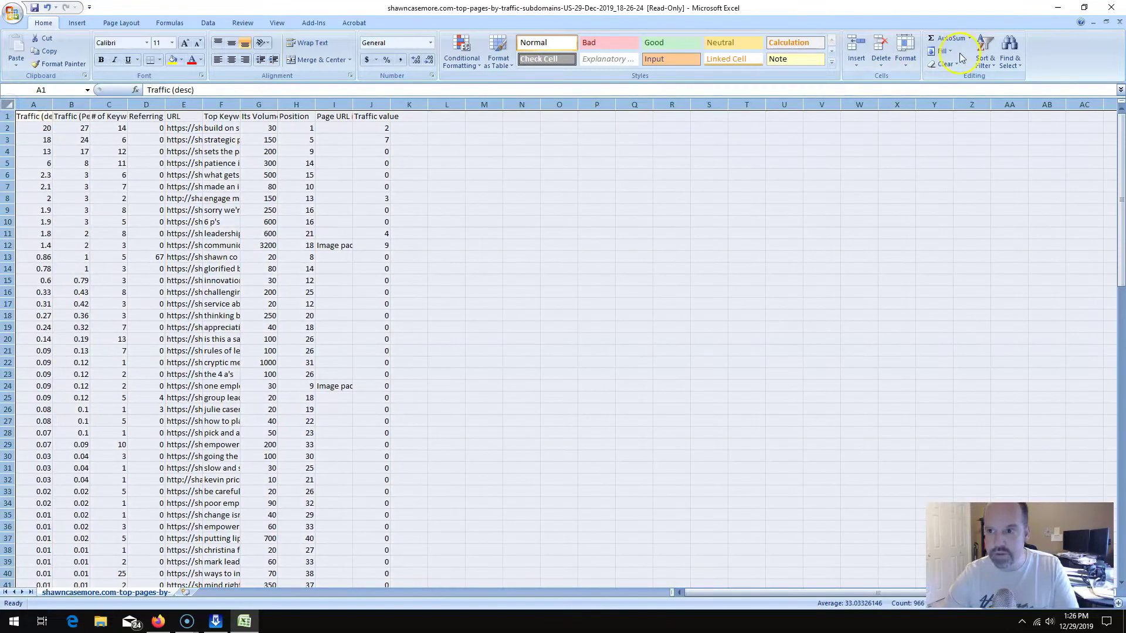
click(906, 47)
click(913, 101)
click(906, 59)
click(932, 126)
click(620, 221)
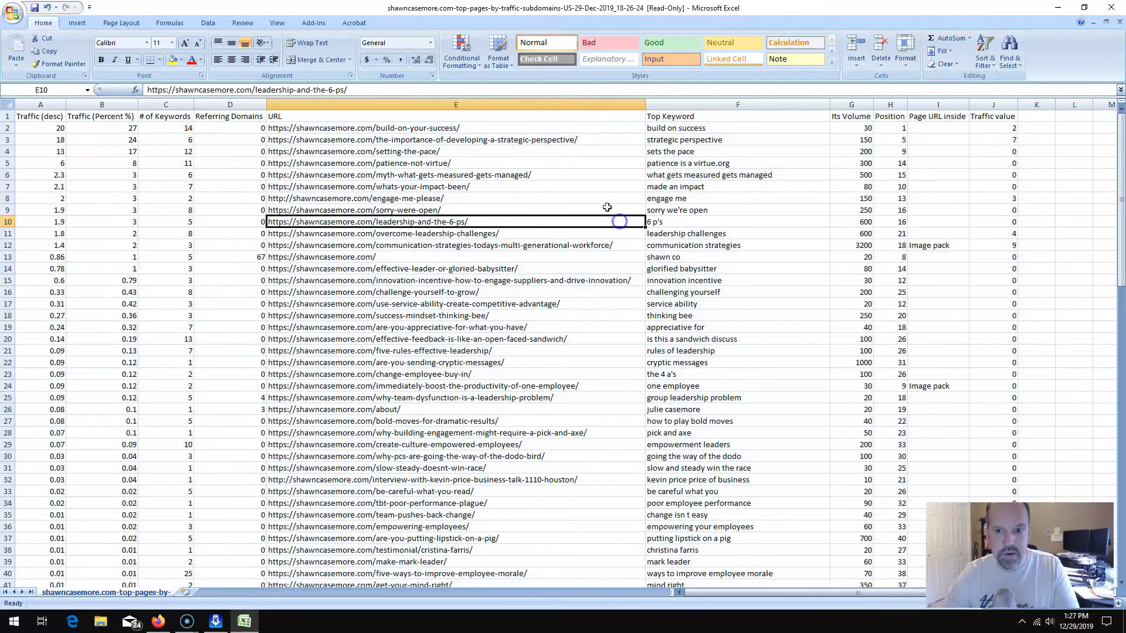
drag(991, 116, 11, 115)
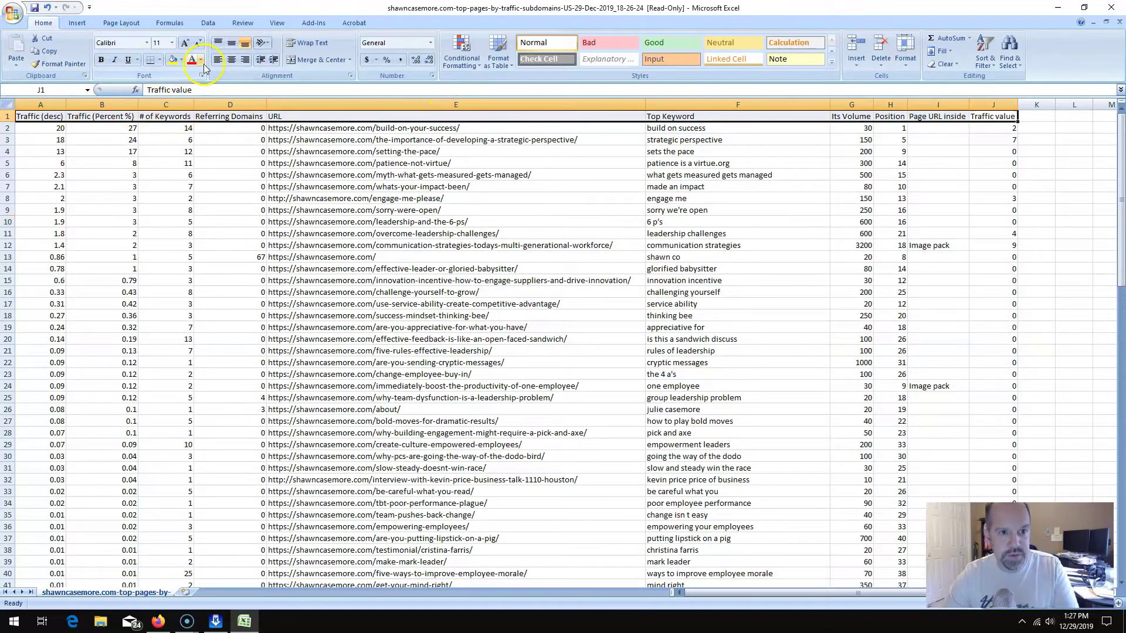
click(232, 59)
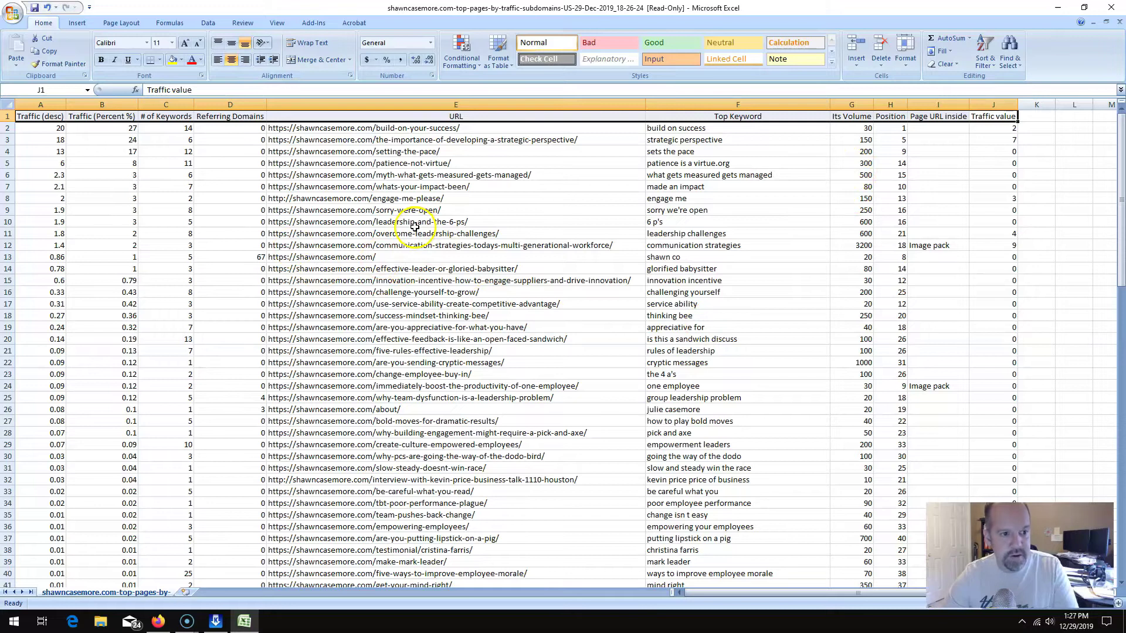
Sort the whole sheet by Traffic (desc) from largest to smallest and select the first 25 URLs.
click(12, 105)
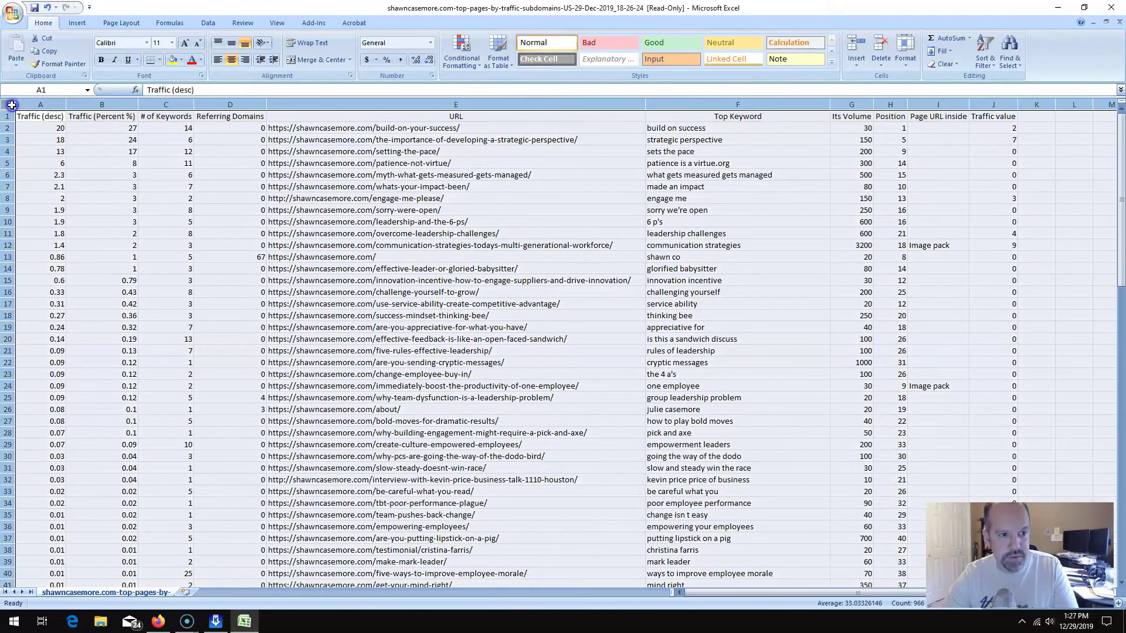
click(984, 61)
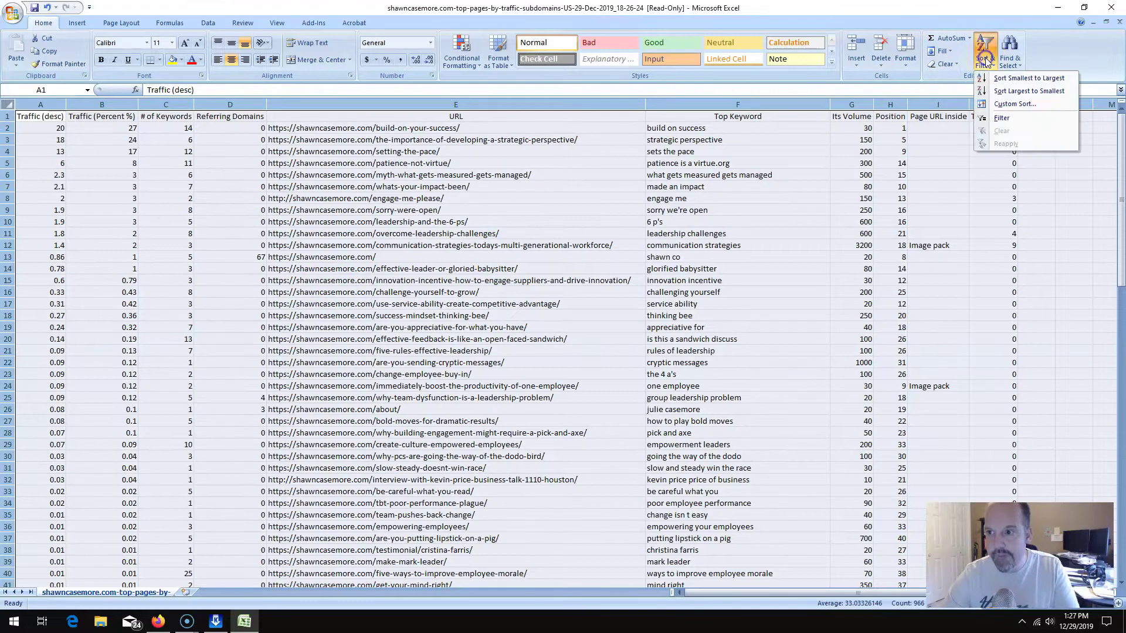
click(1014, 104)
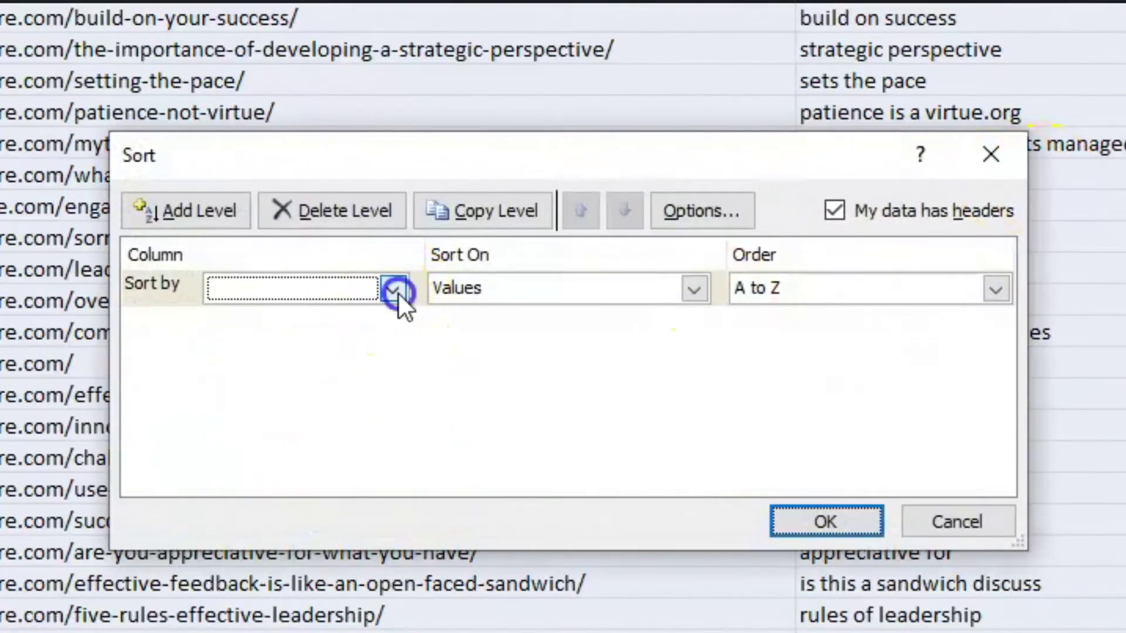
click(496, 229)
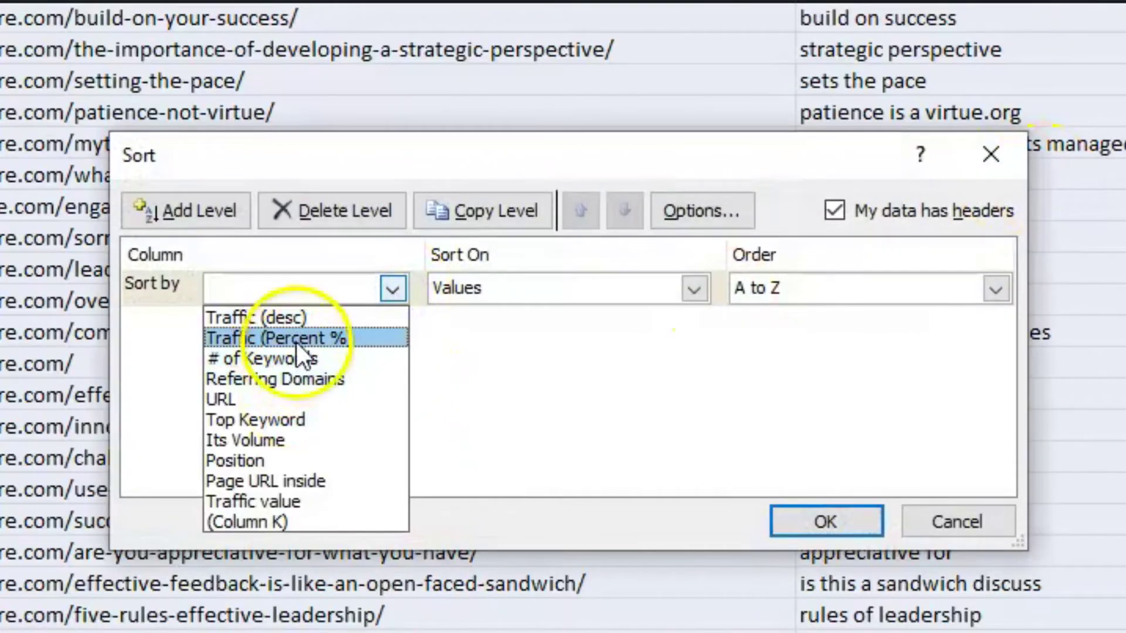
click(305, 322)
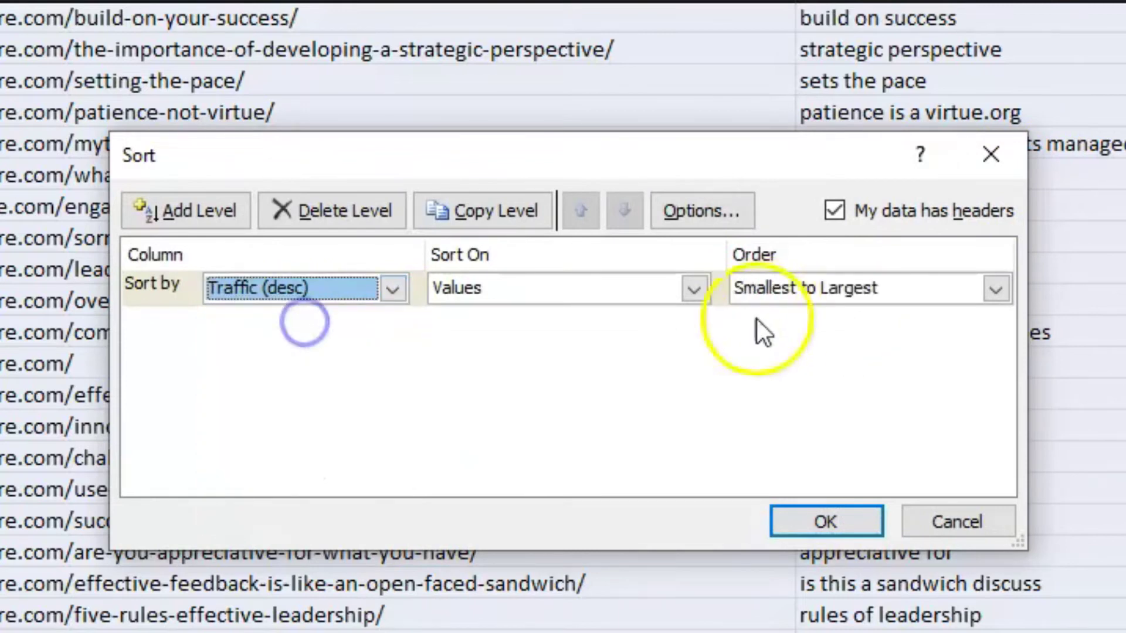
click(835, 287)
click(829, 339)
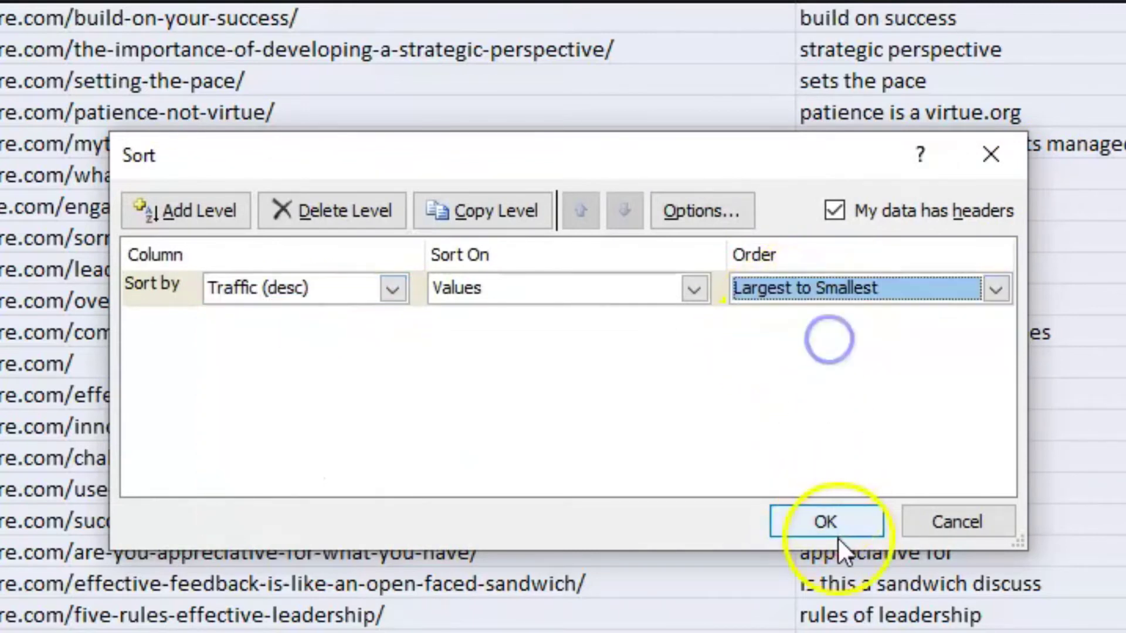
click(830, 525)
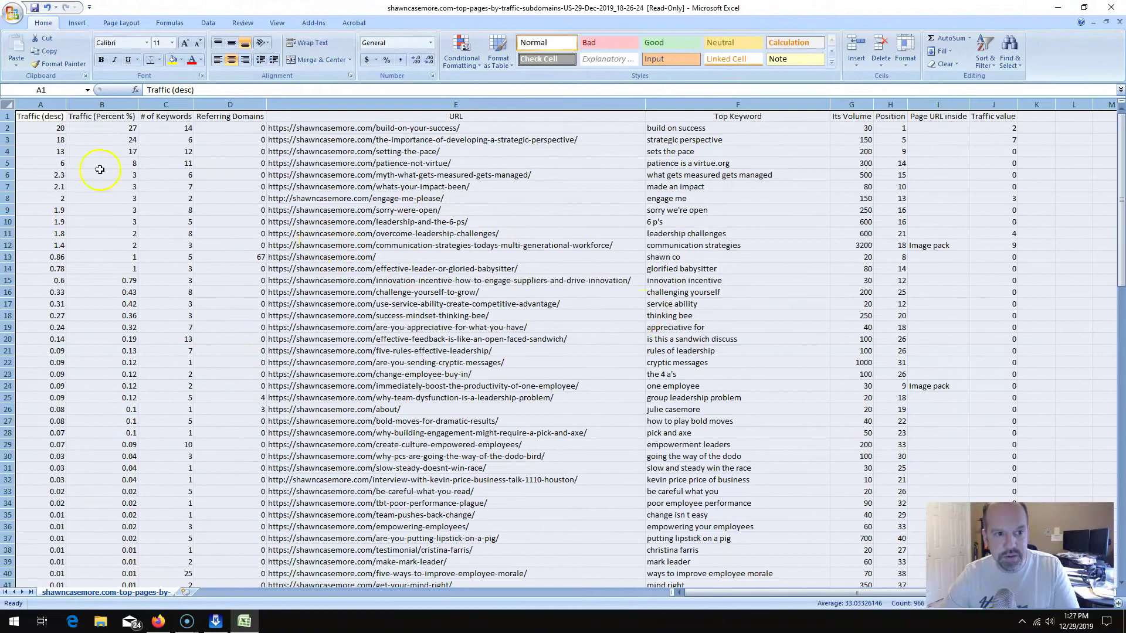
drag(419, 131, 421, 411)
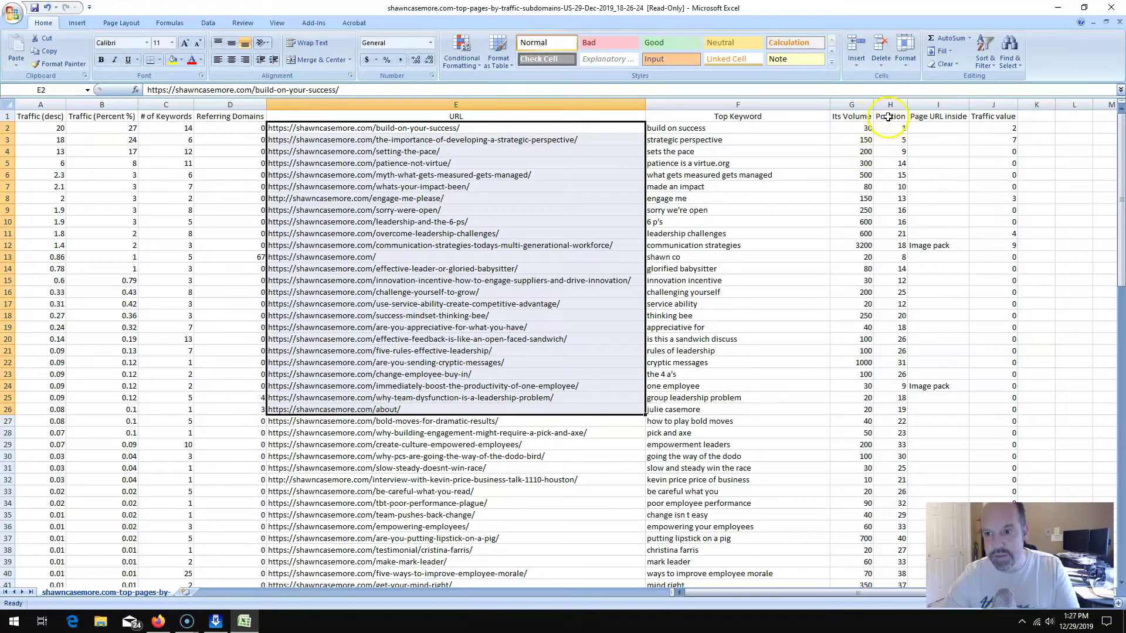
Re-sort the whole sheet by Traffic (desc) values from smallest to largest.
click(7, 105)
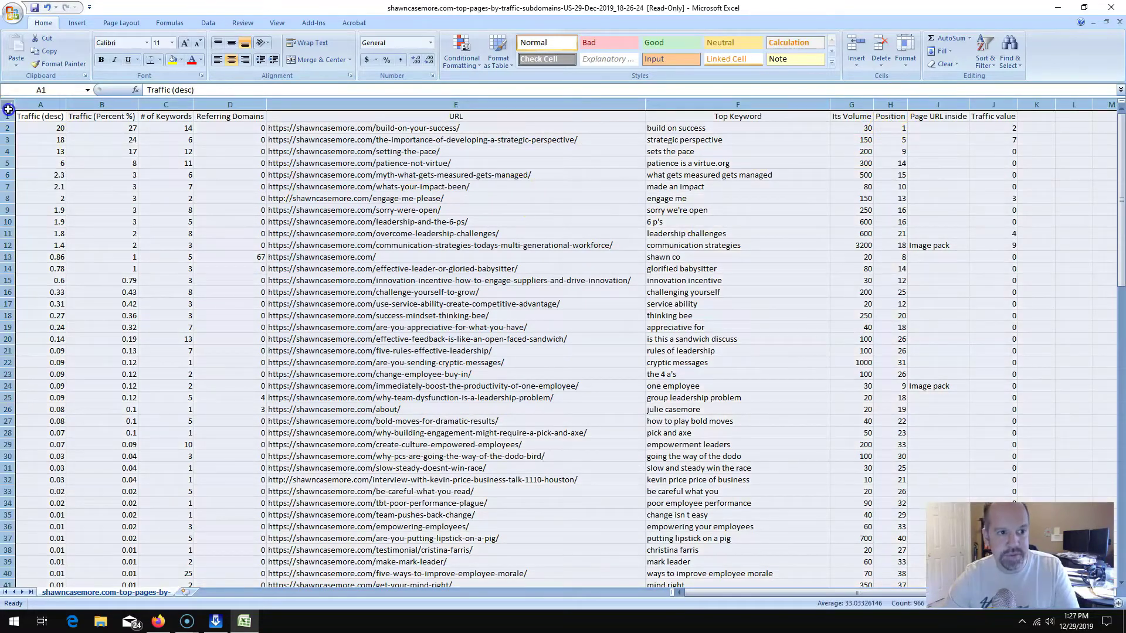
click(985, 48)
click(1015, 104)
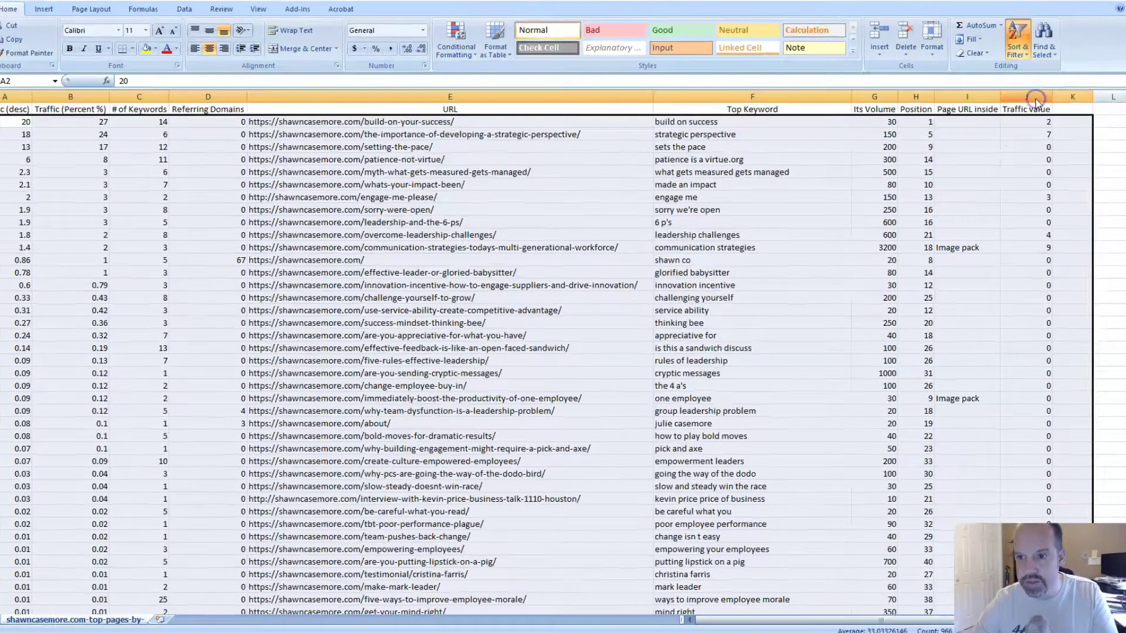
click(888, 251)
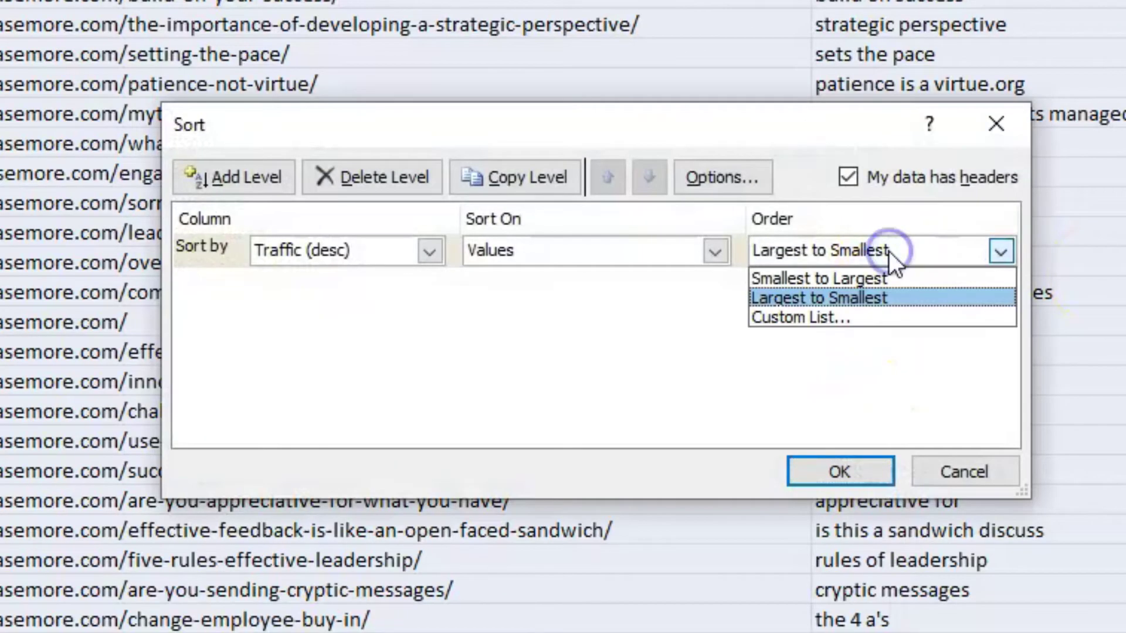
click(888, 276)
click(839, 471)
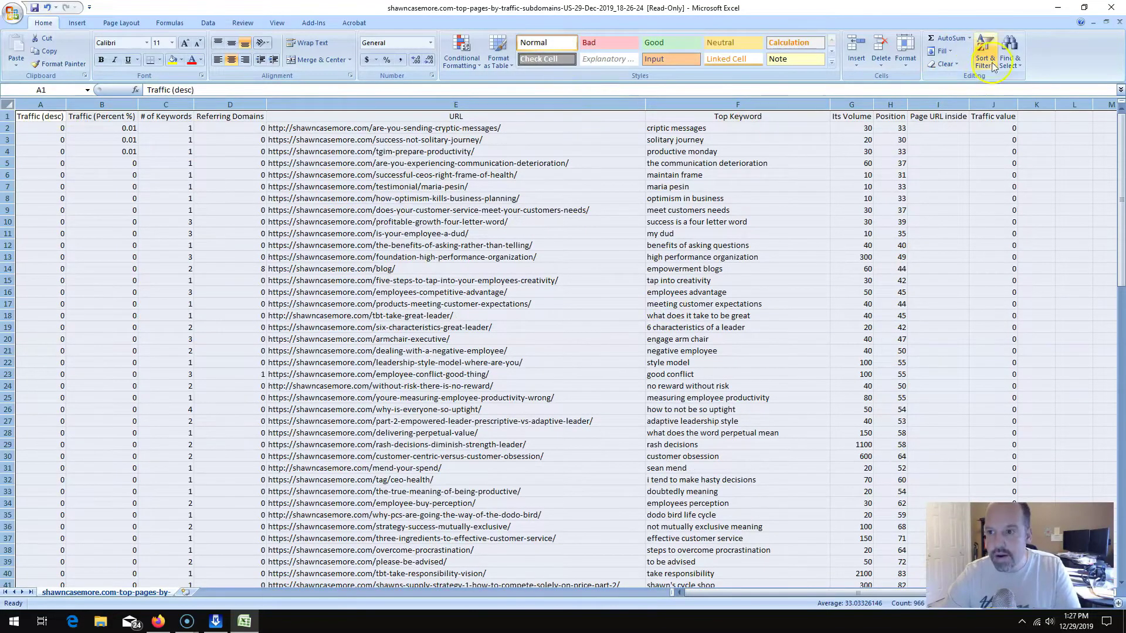
click(991, 59)
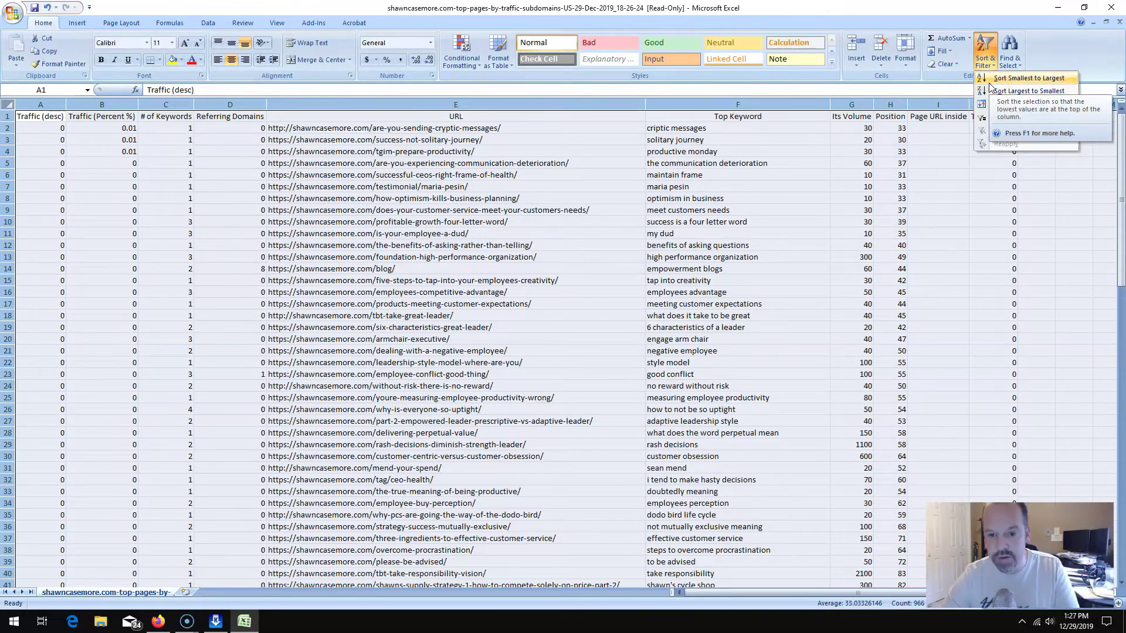
click(1010, 106)
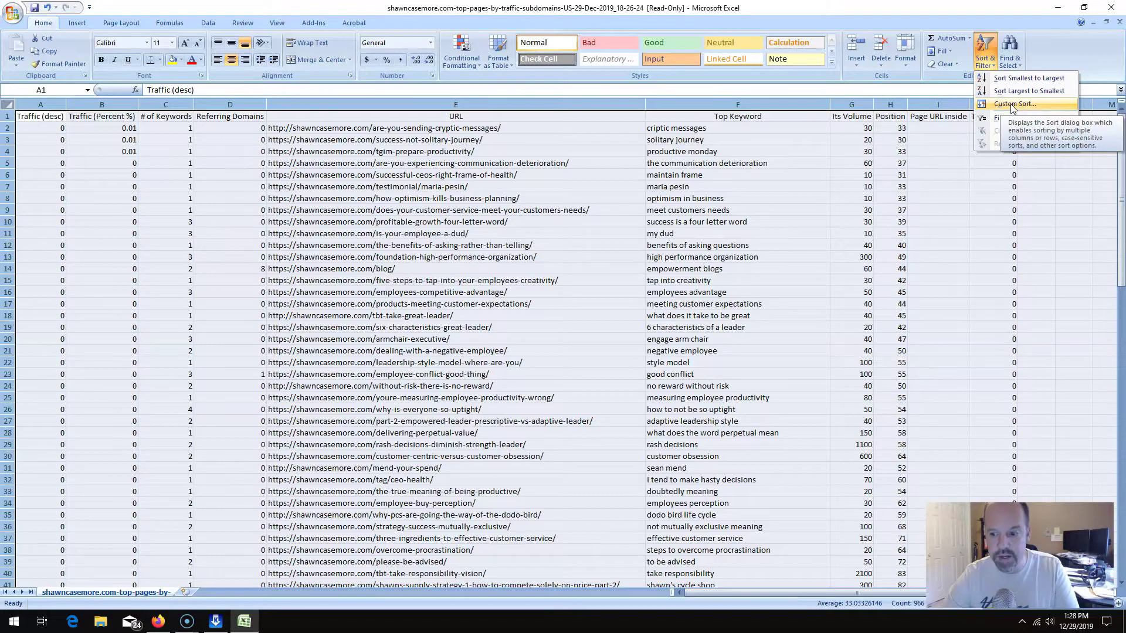
click(1011, 105)
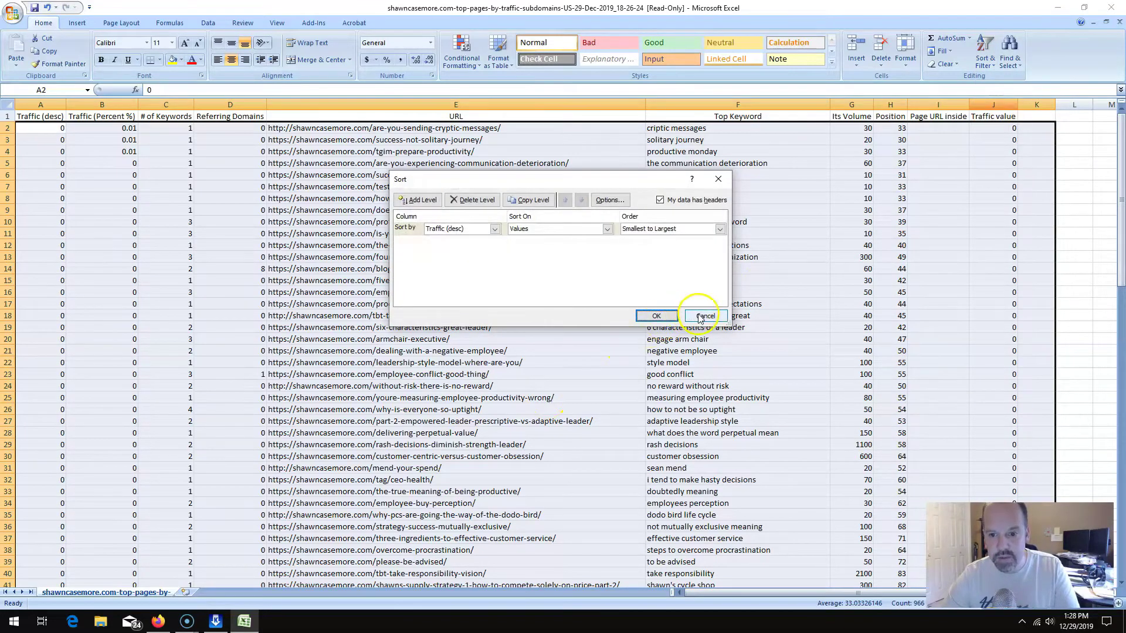
click(701, 317)
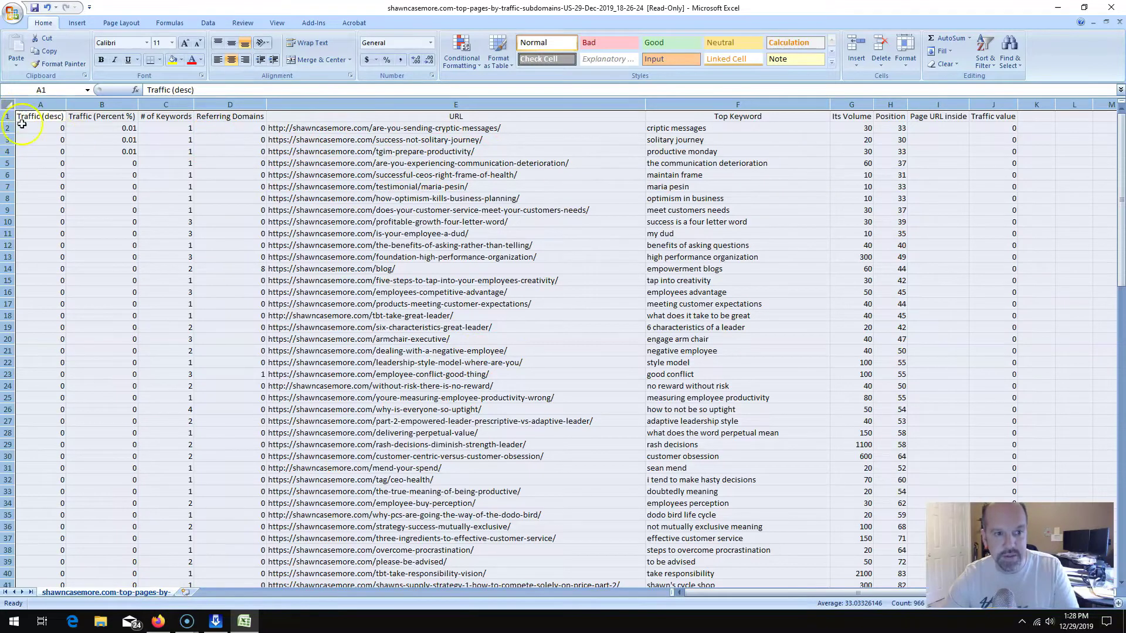
click(907, 62)
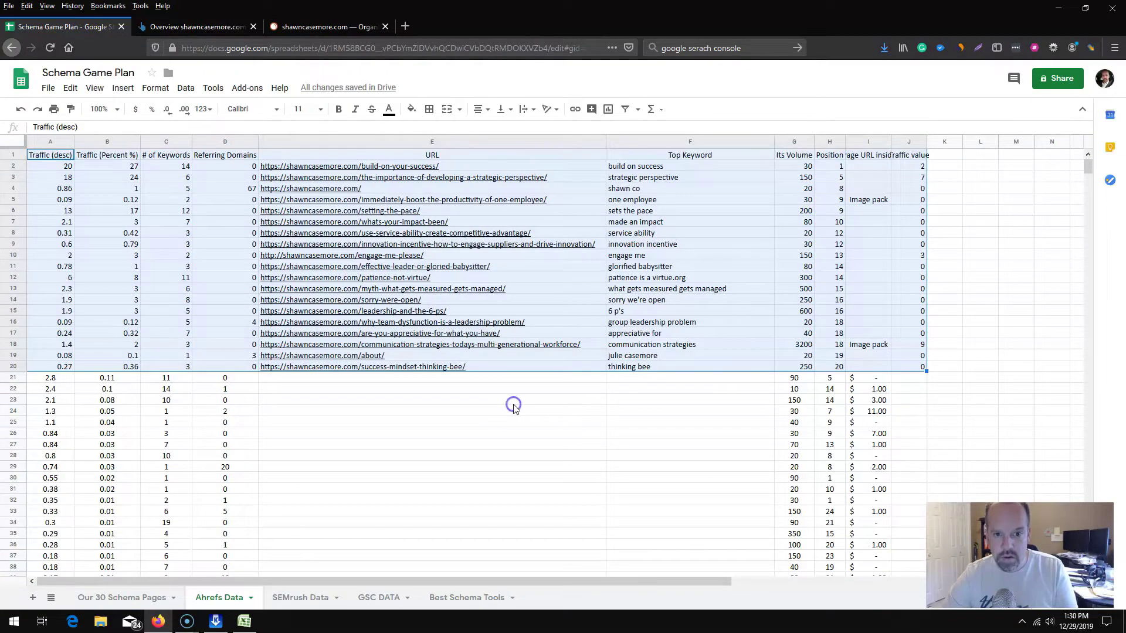
Copy the immediately-boost-the-productivity-of-one-employee URL from Ahrefs Data into cell A2 of Our 30 Schema Pages and check its Schema Type options.
click(518, 399)
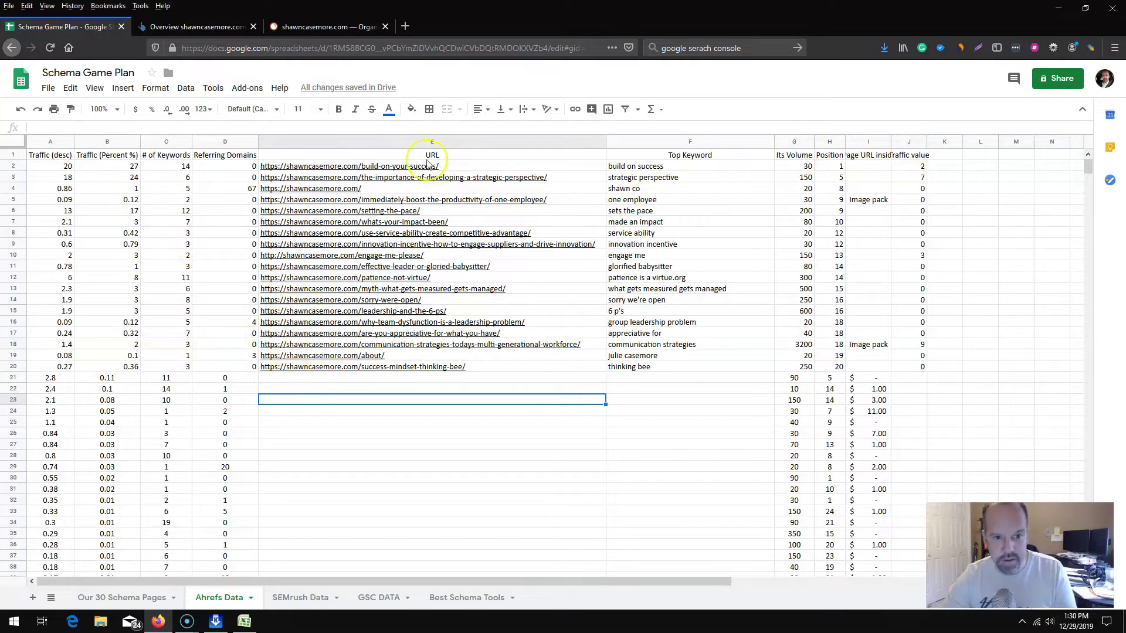
mouse_move(403, 172)
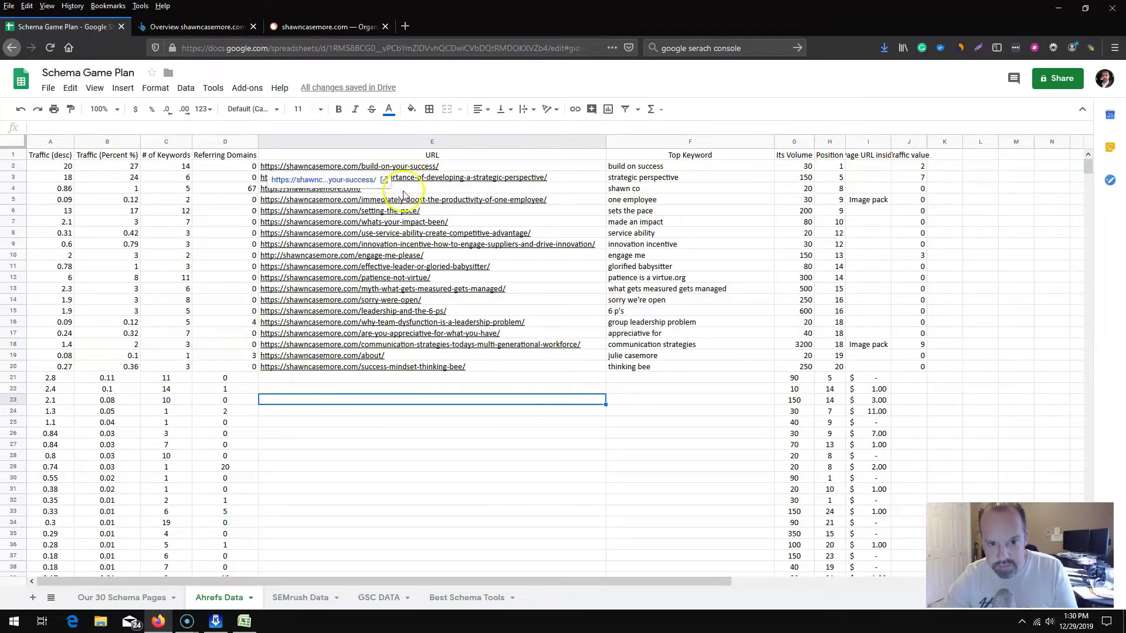
mouse_move(412, 350)
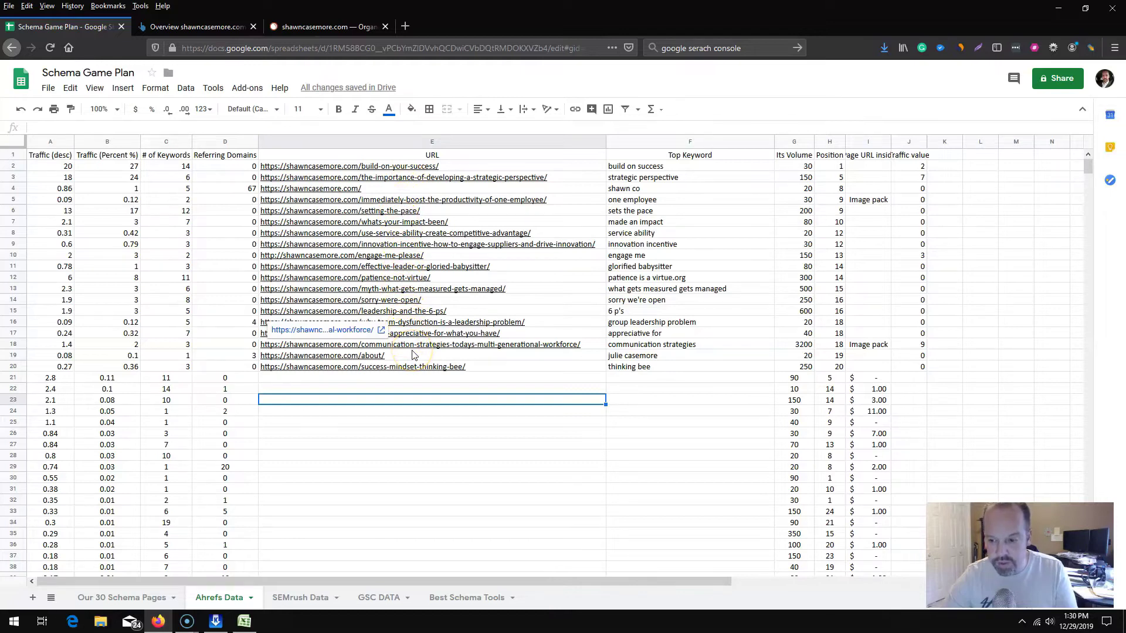
click(428, 204)
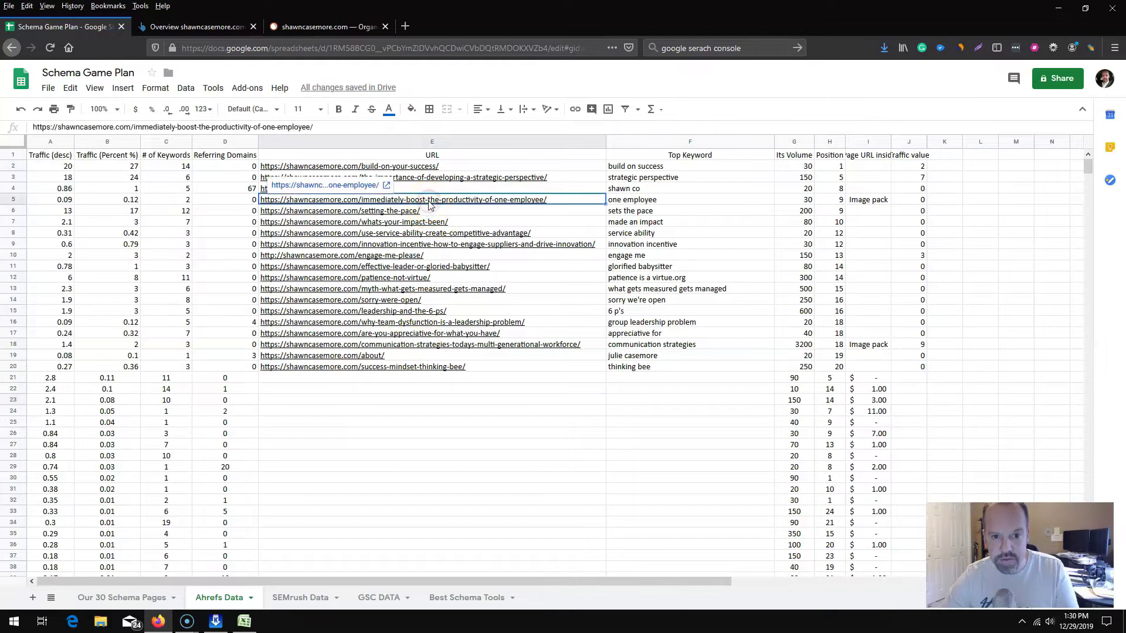
right_click(428, 204)
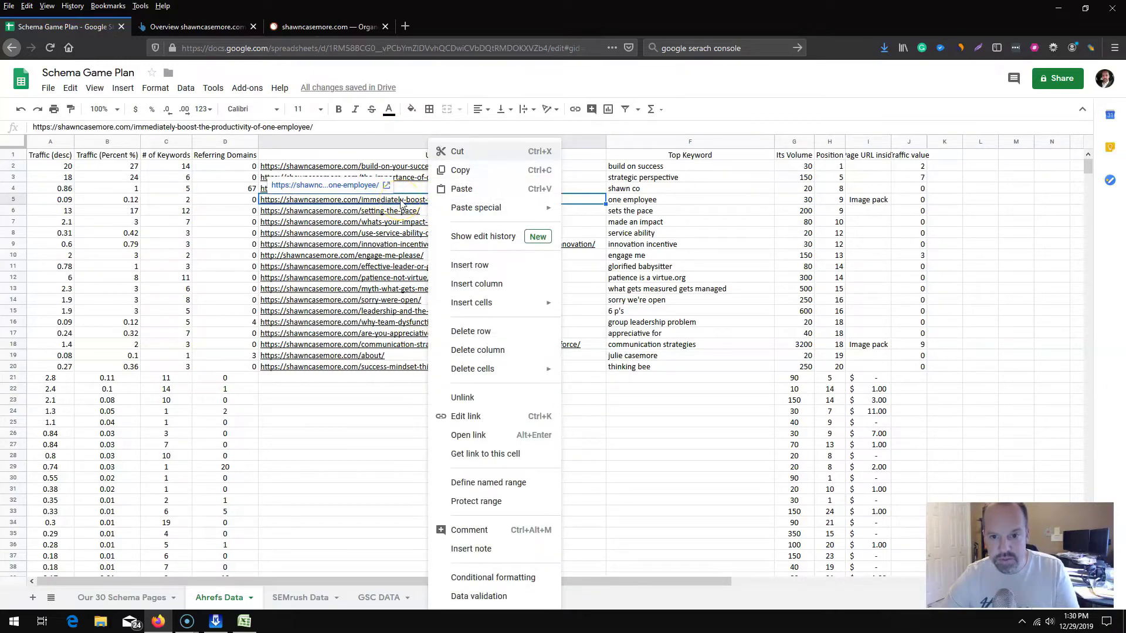
click(462, 170)
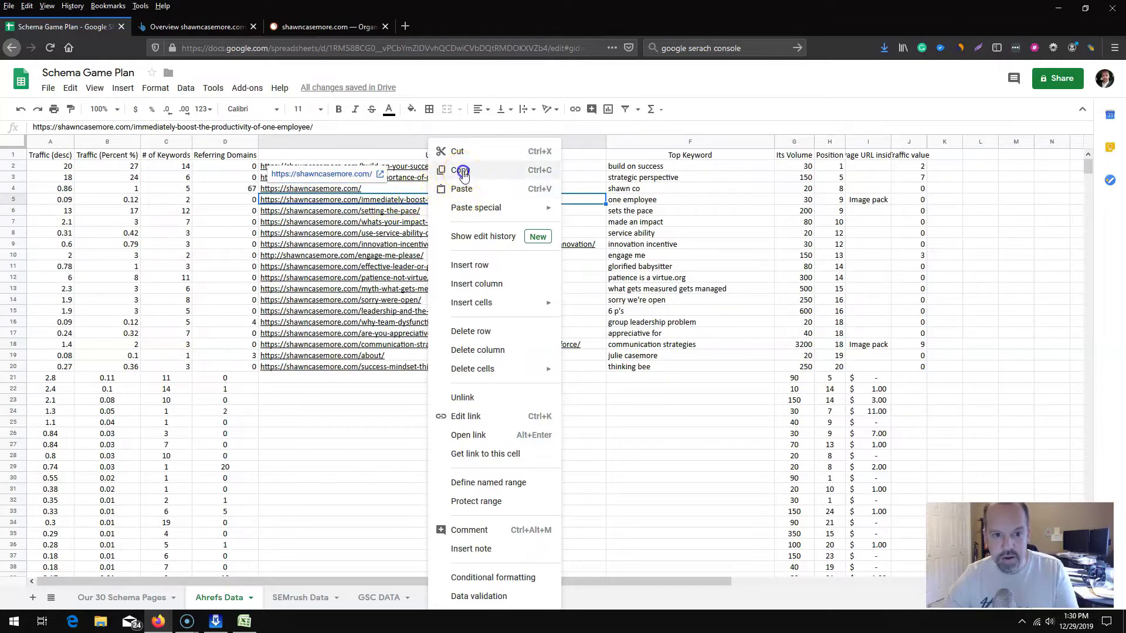
click(129, 599)
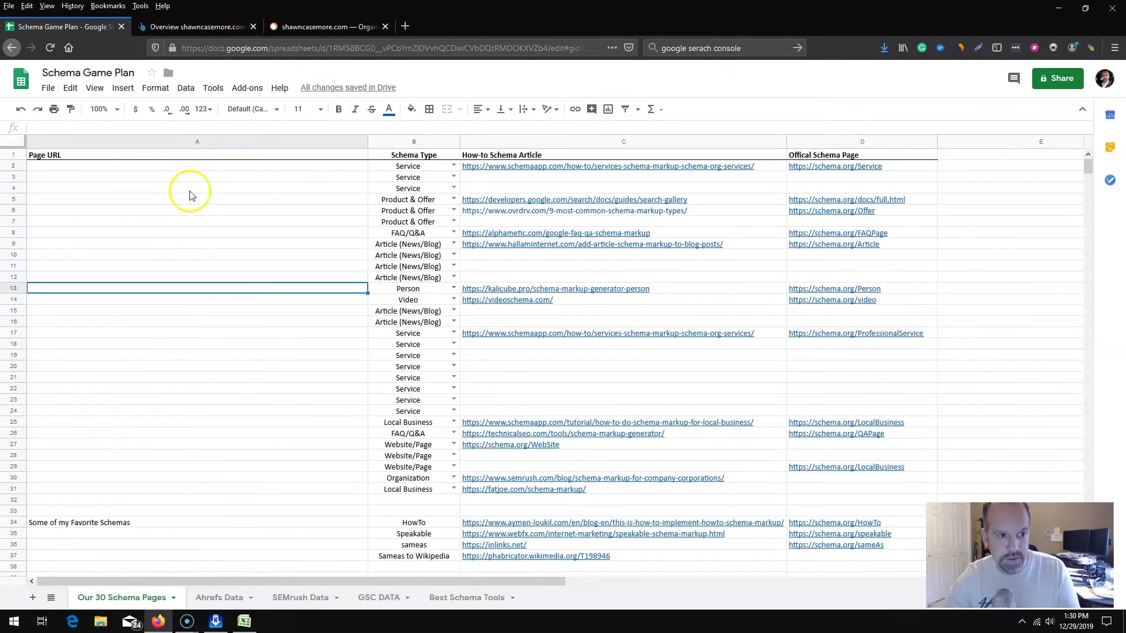
click(196, 169)
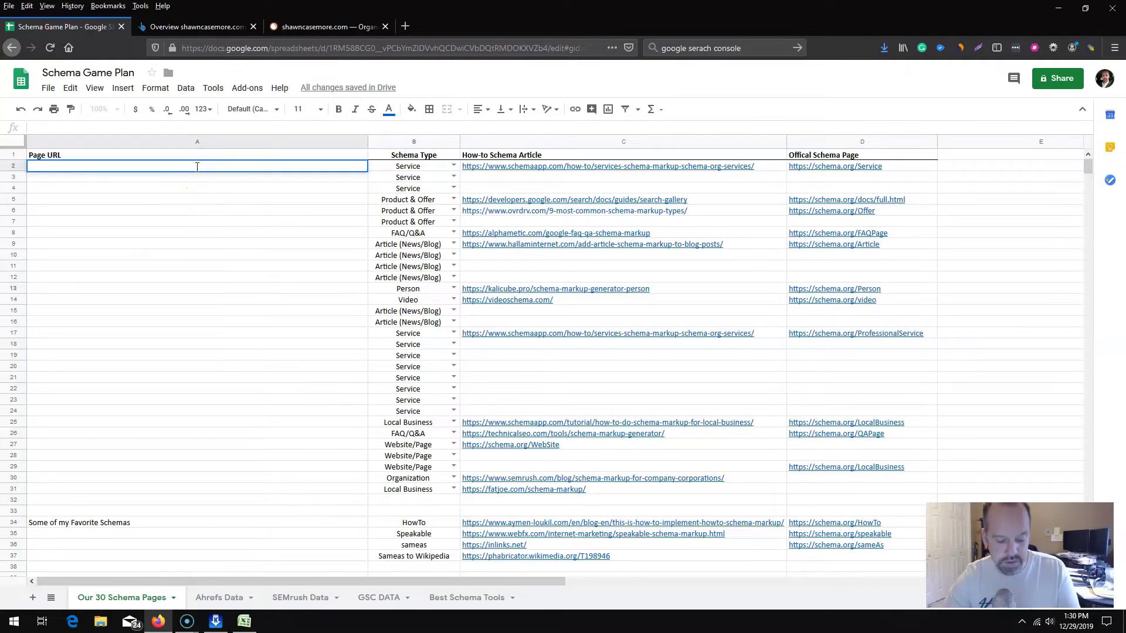
text(https://shawncasemore.com/immediately-boost-the-productivity-of-one-employee/)
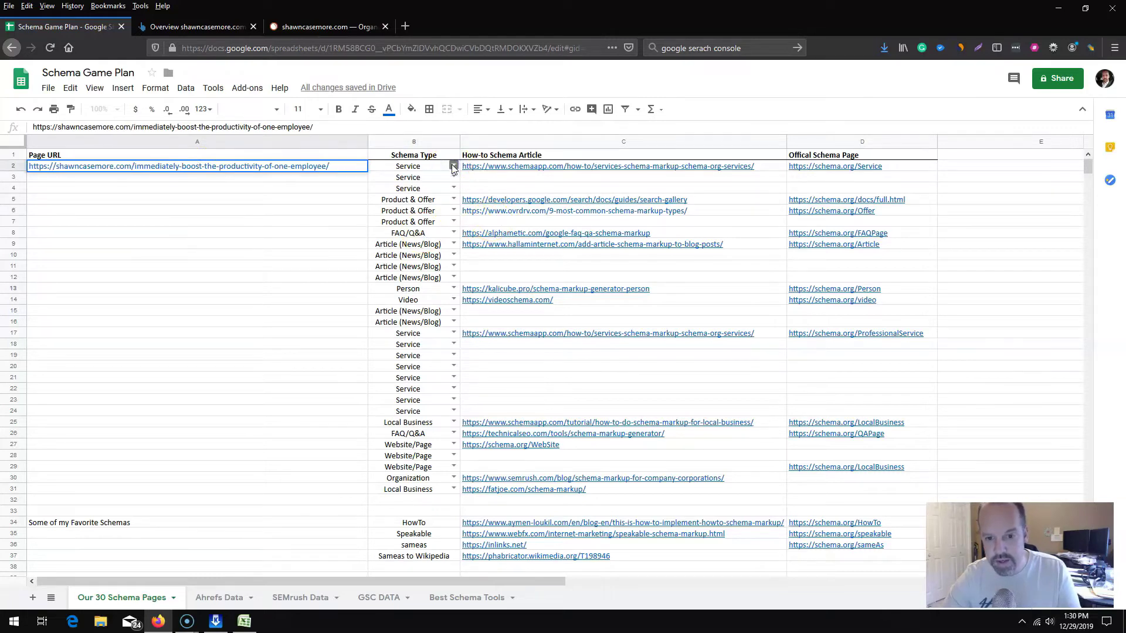
click(453, 167)
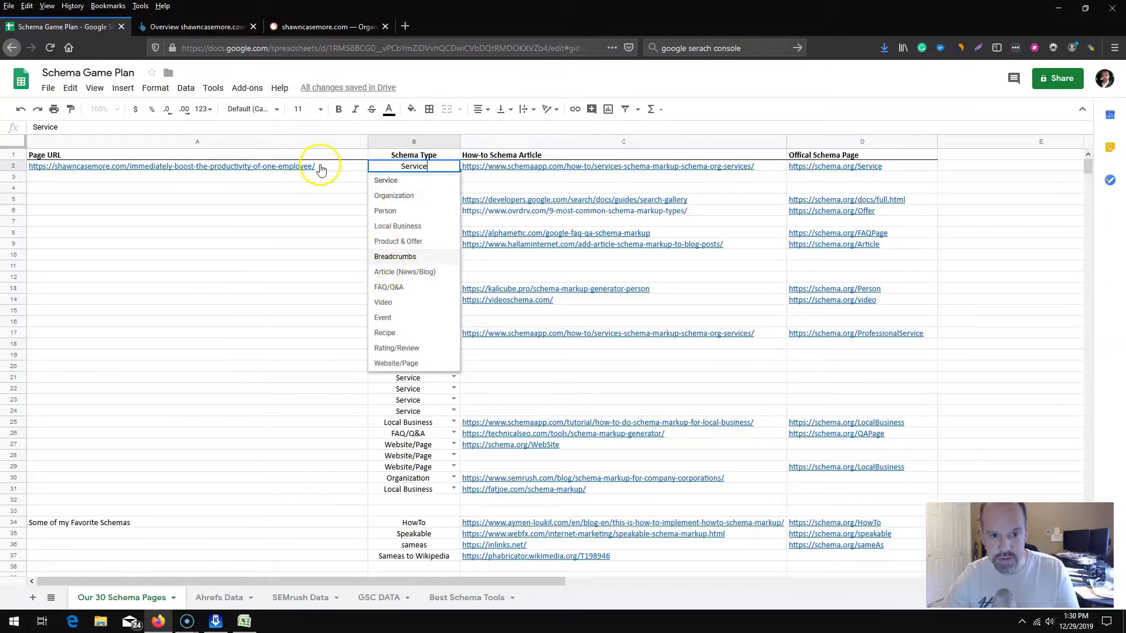
click(339, 202)
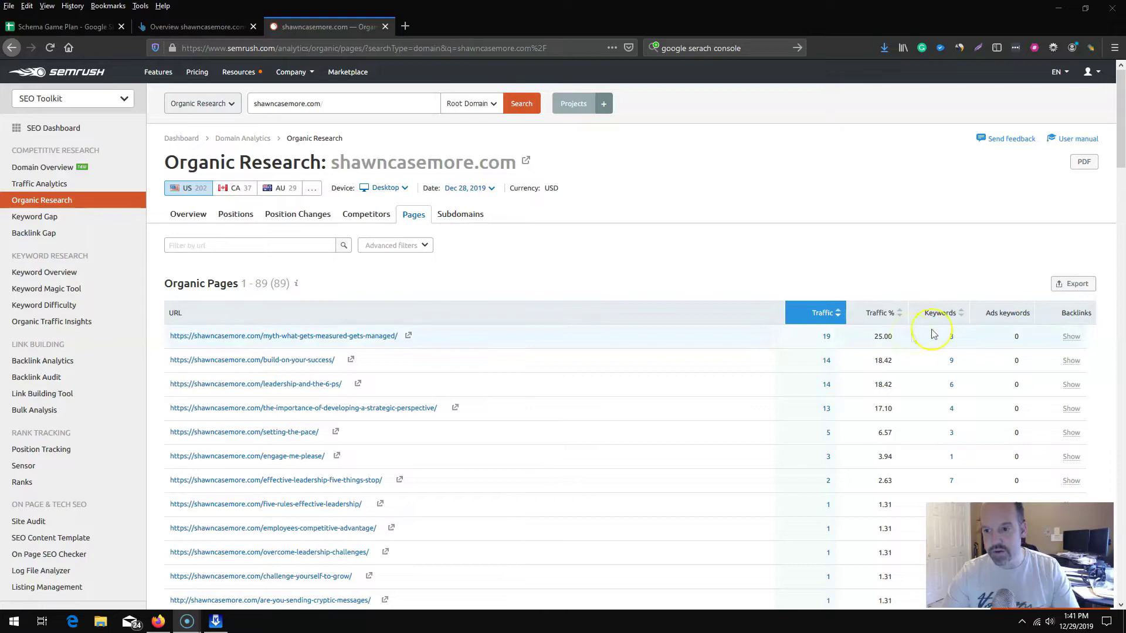
Switch to SEMrush and export the Organic Pages list from the domain's Organic Research report.
click(1086, 300)
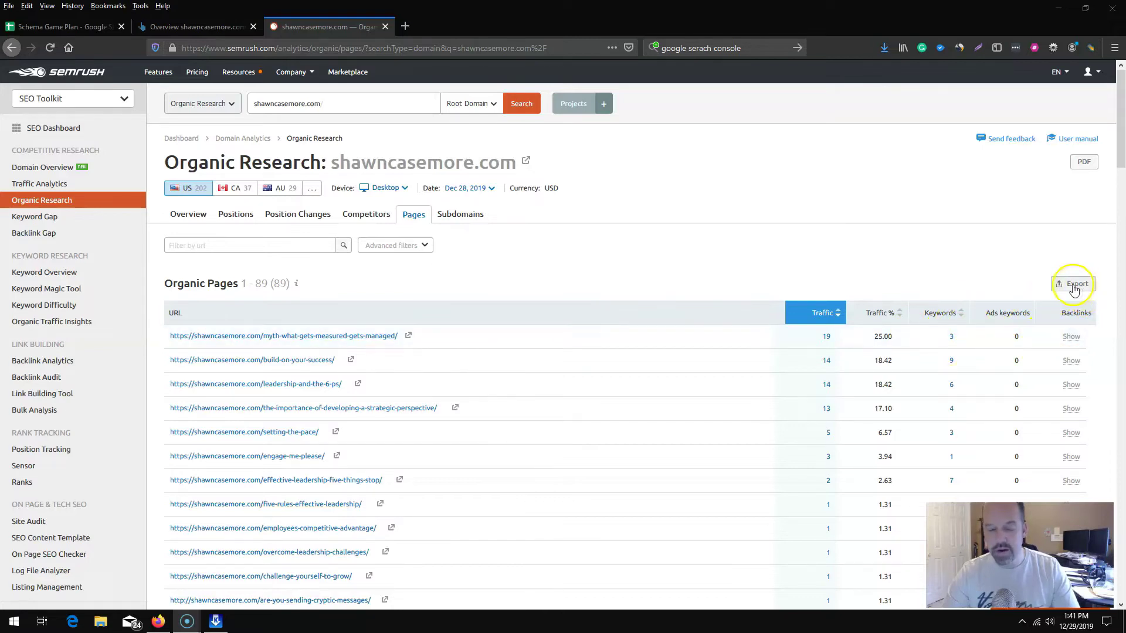
click(1073, 286)
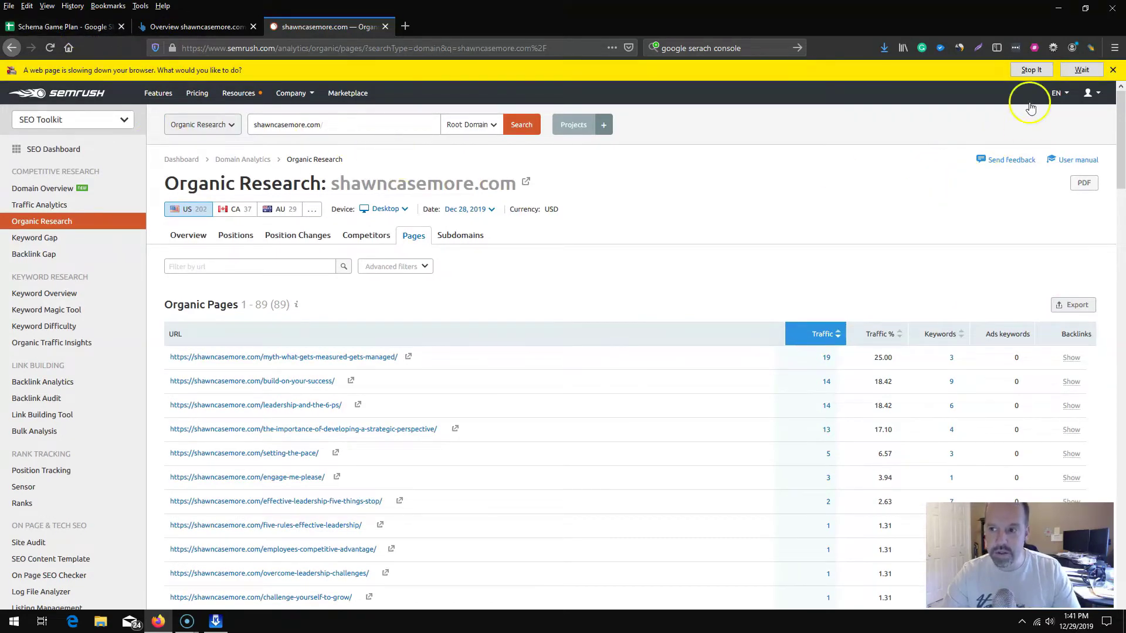
click(1112, 70)
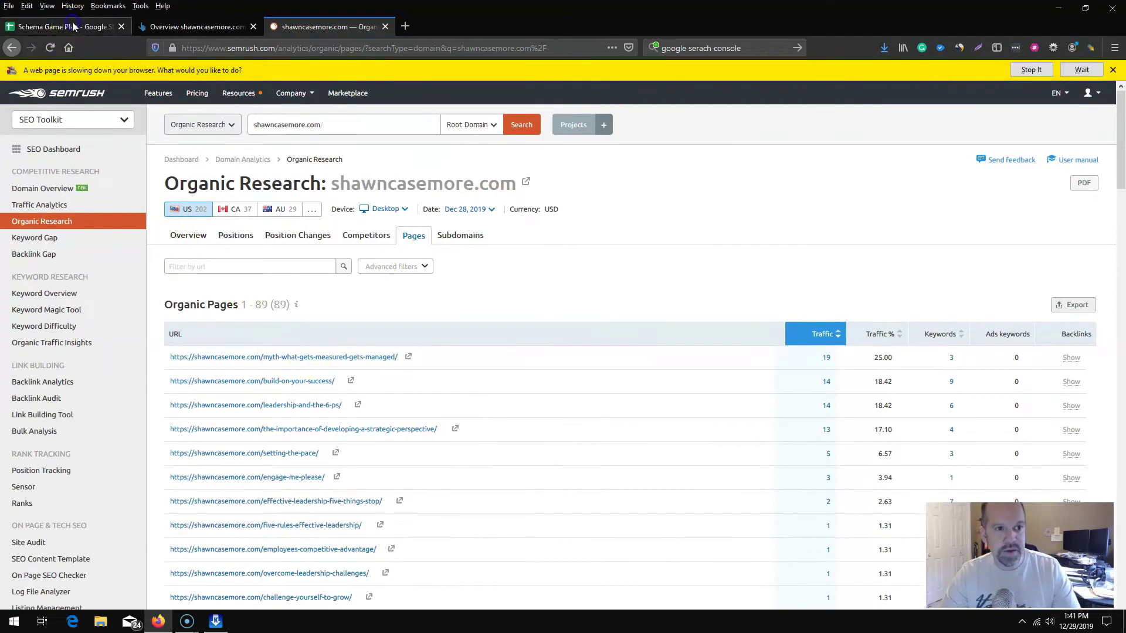
Return to the Schema Game Plan spreadsheet and review the tools, validators, plugins and guides listed on the Best Schema Tools sheet.
click(72, 25)
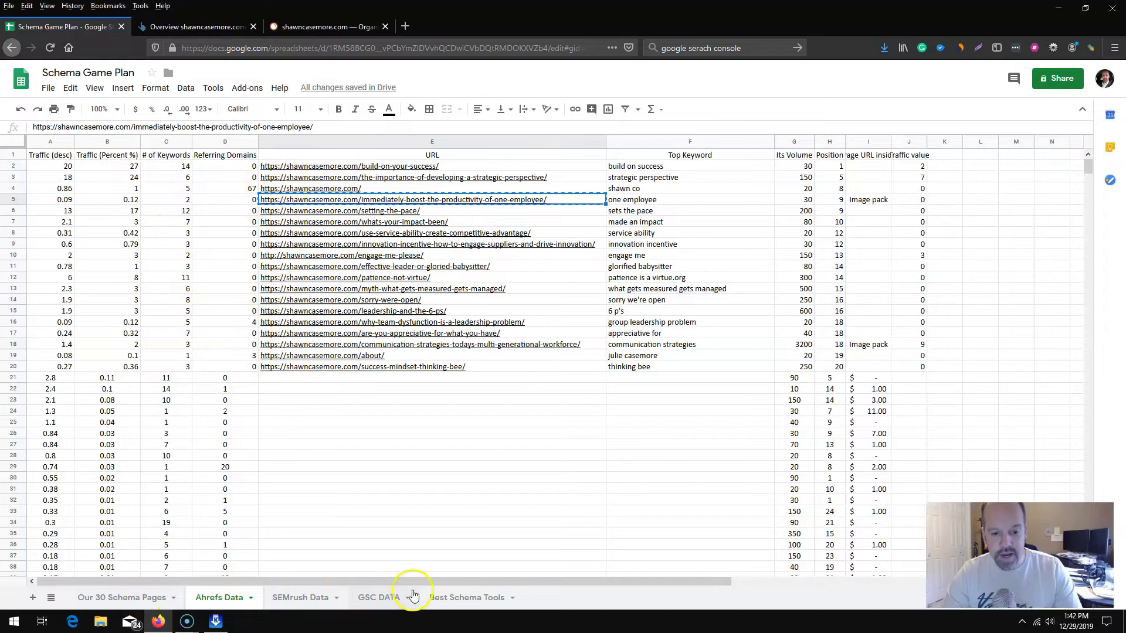
click(449, 601)
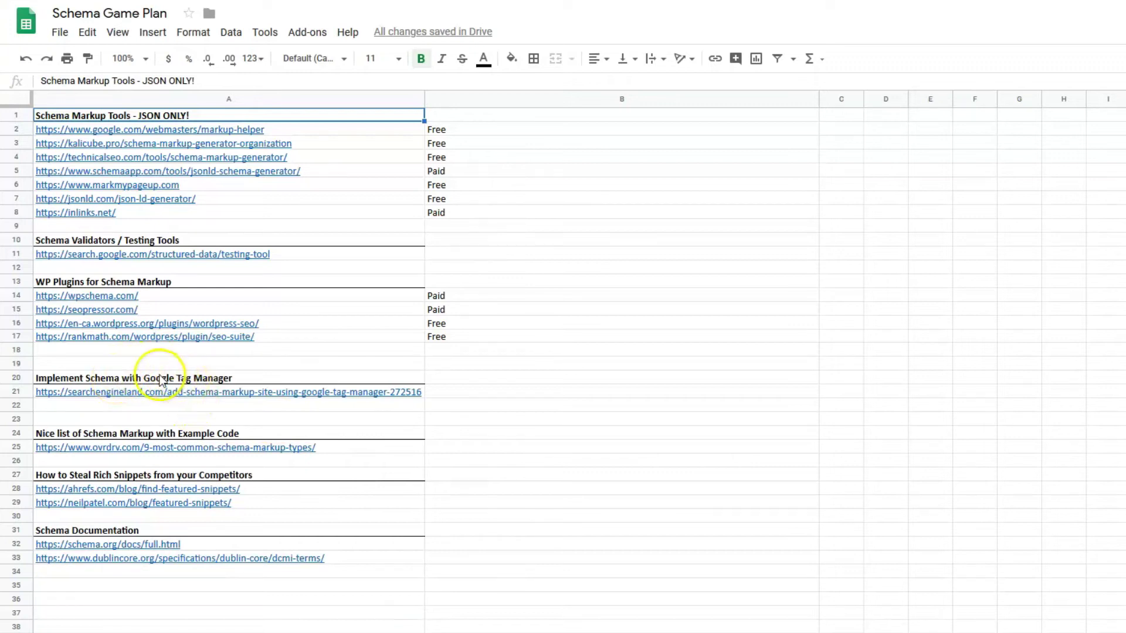
mouse_move(205, 399)
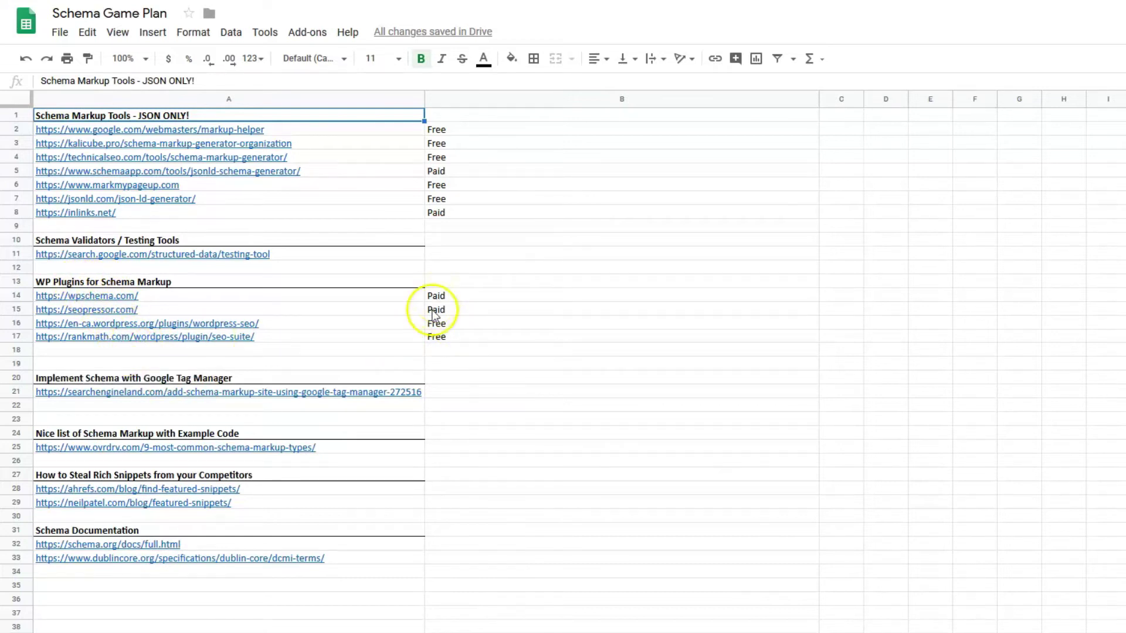
mouse_move(171, 260)
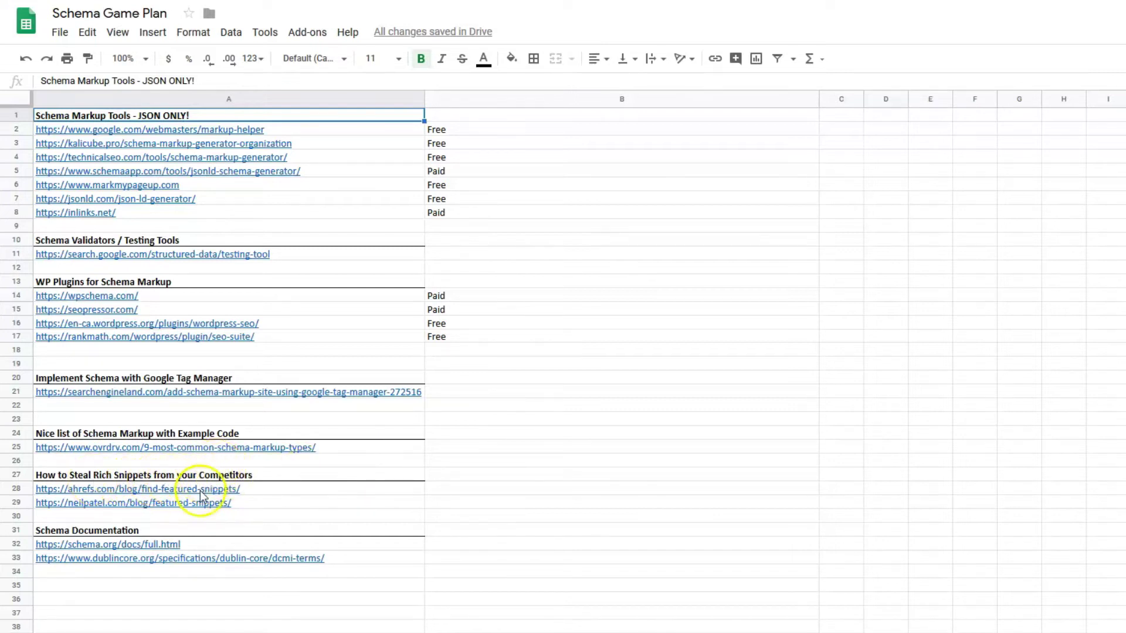
mouse_move(205, 492)
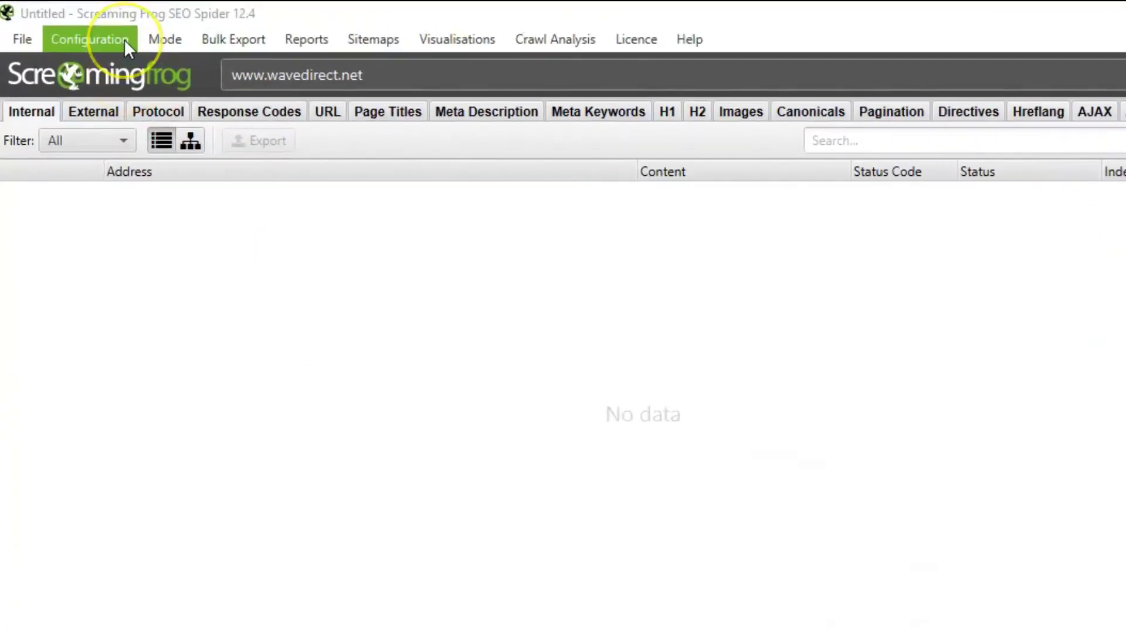
click(125, 39)
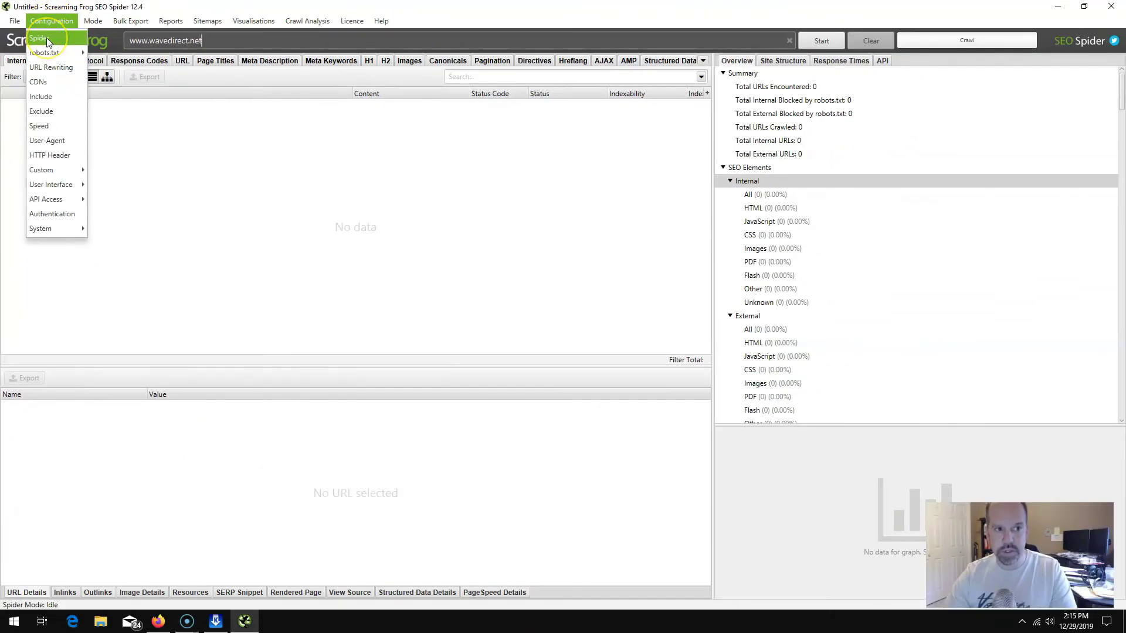
click(48, 43)
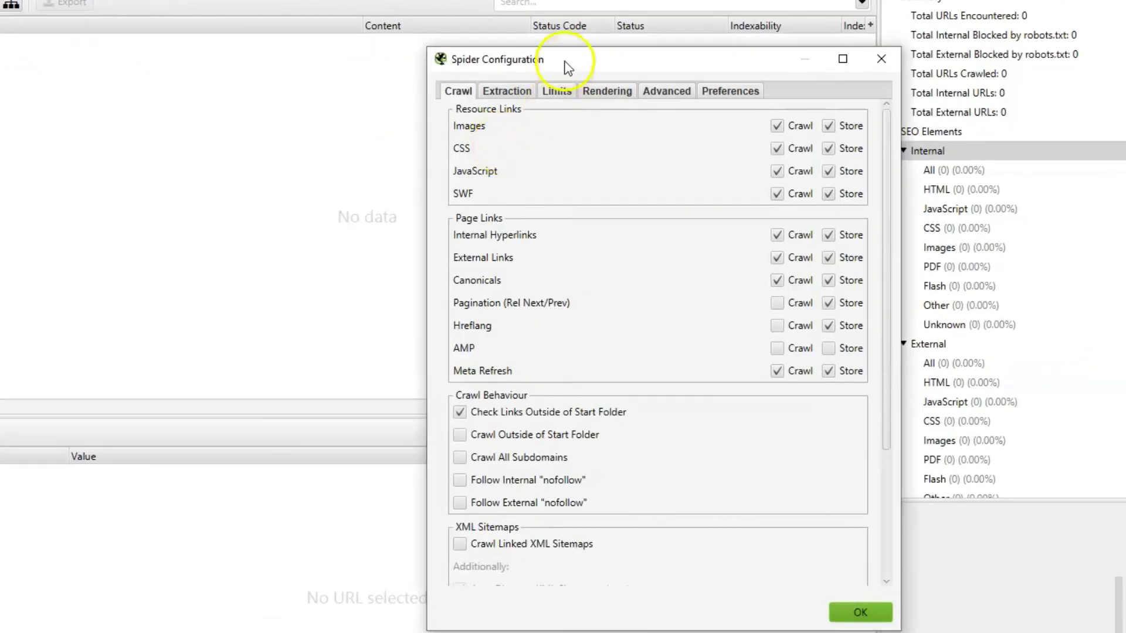
drag(541, 85, 269, 34)
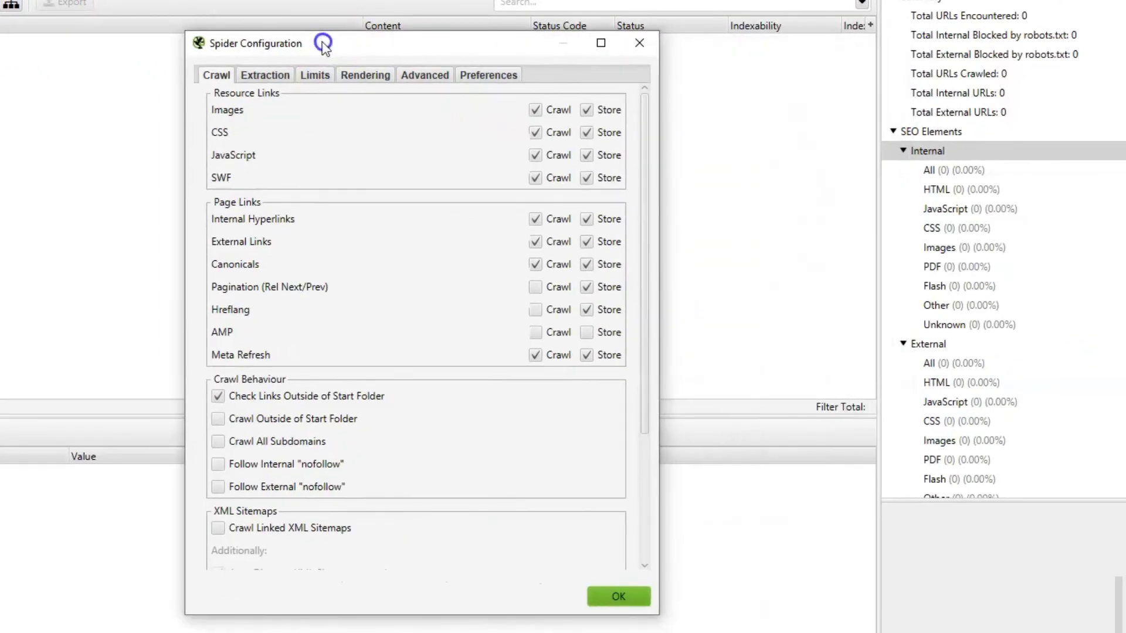
click(265, 75)
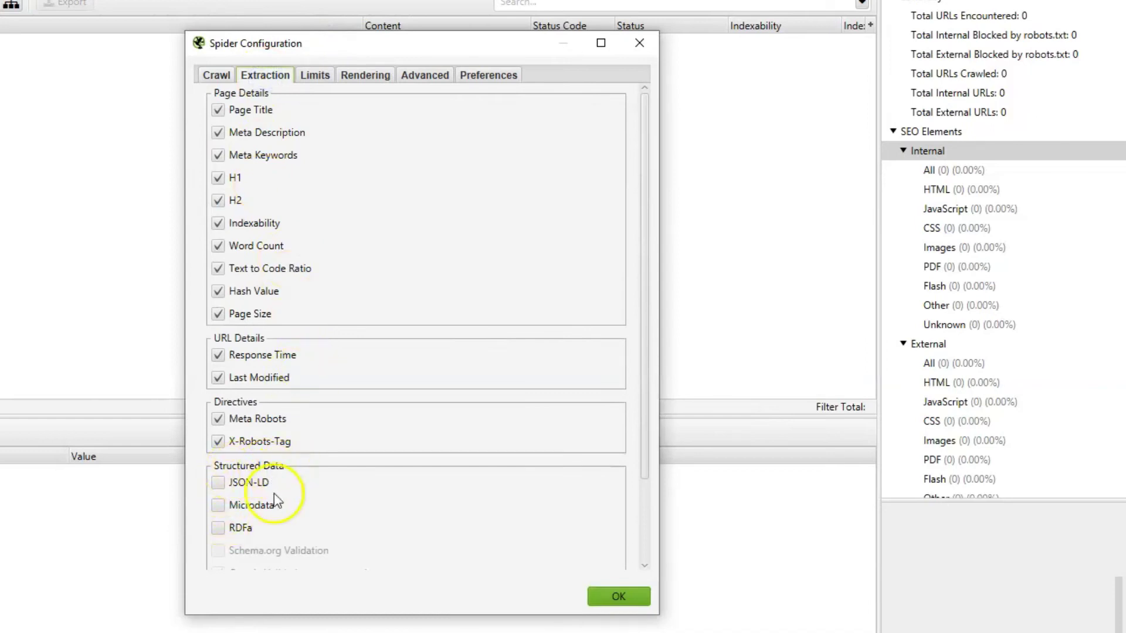
scroll(274, 493, down, 5)
scroll(263, 493, up, 1)
click(216, 391)
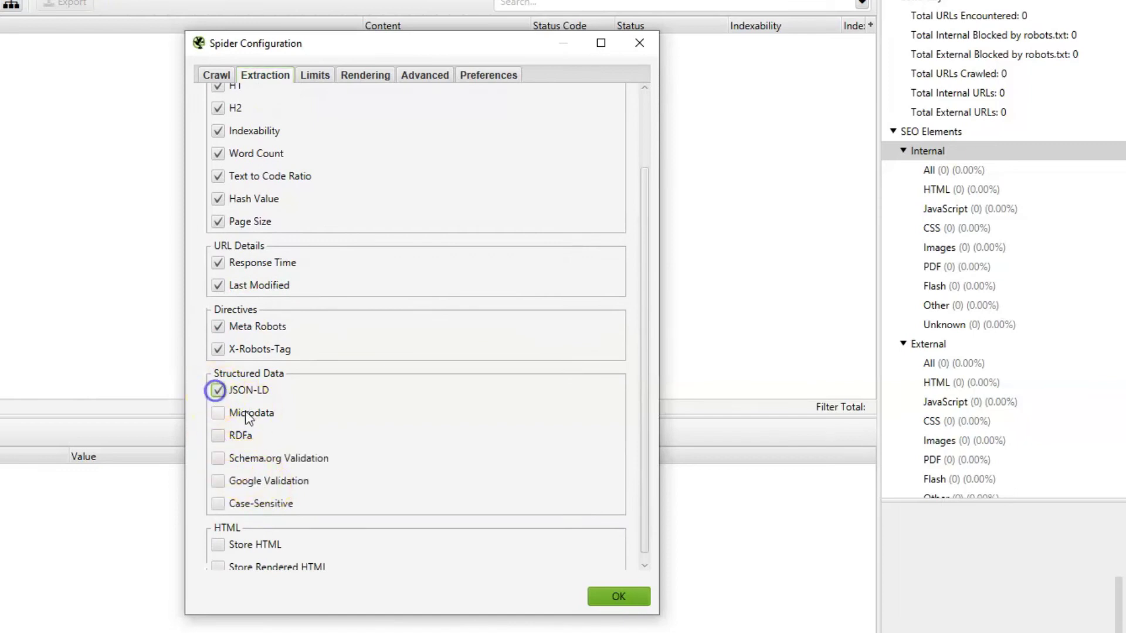
click(253, 390)
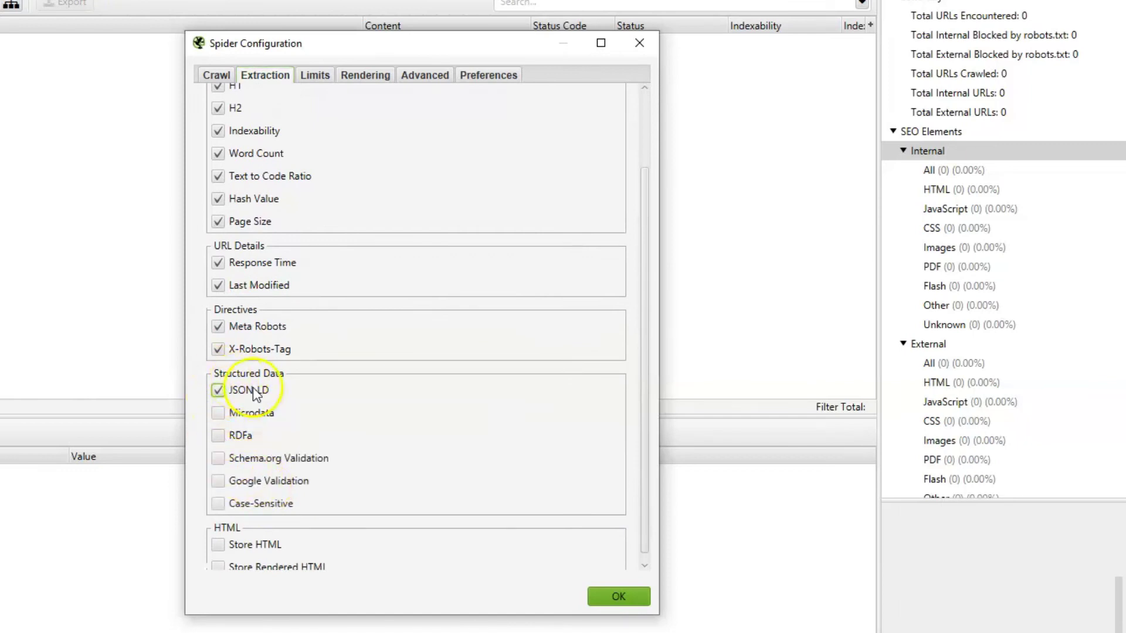
click(220, 414)
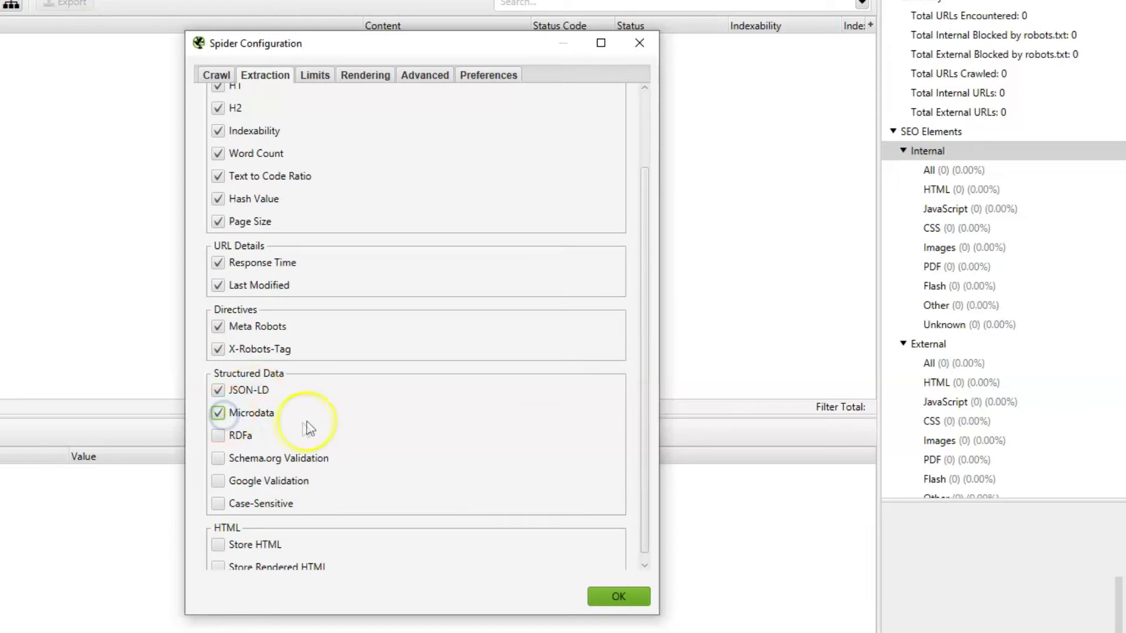
click(221, 437)
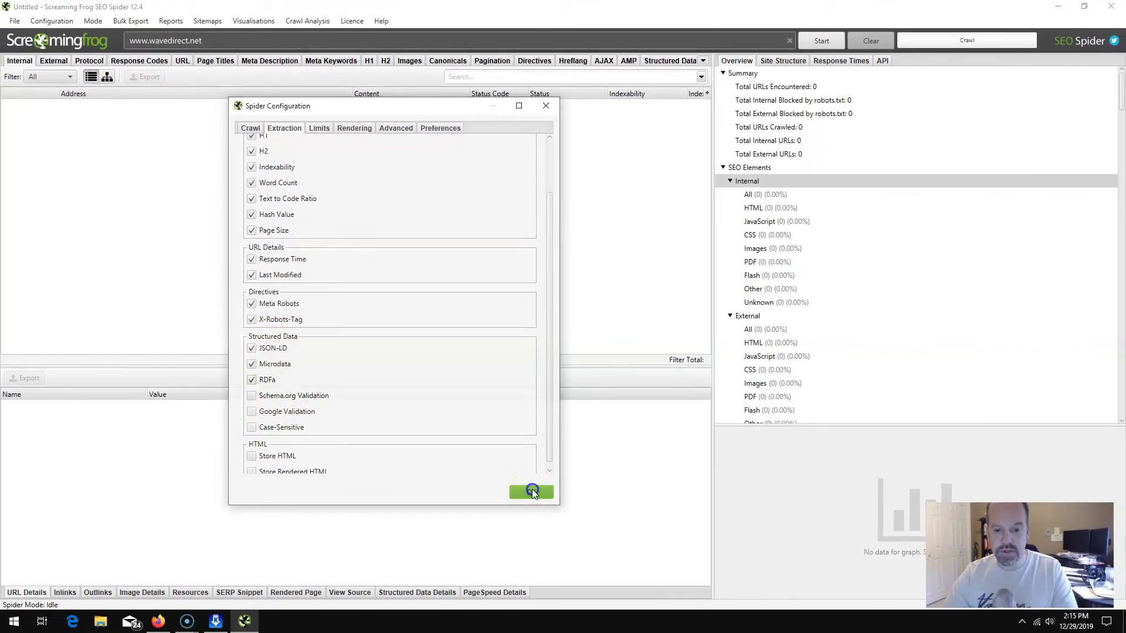
click(531, 490)
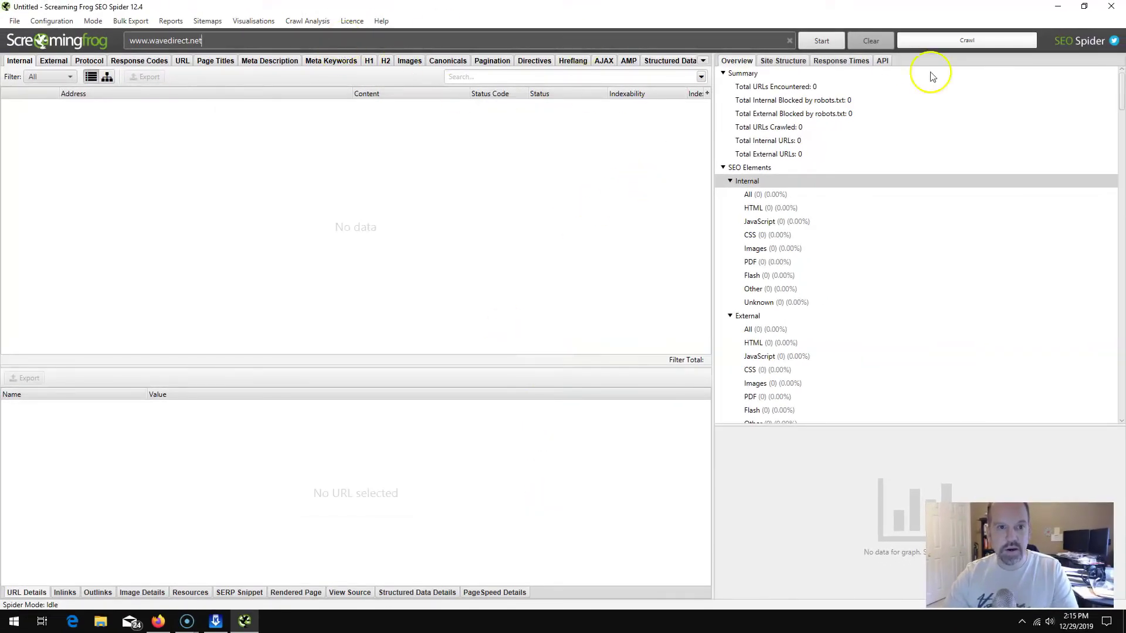
click(819, 44)
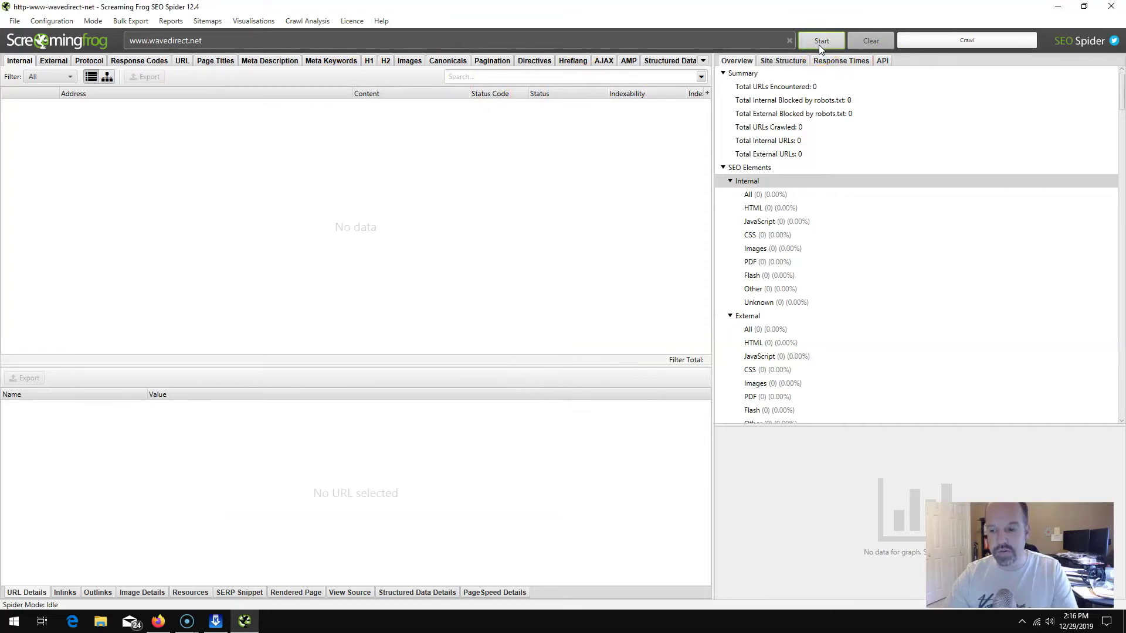
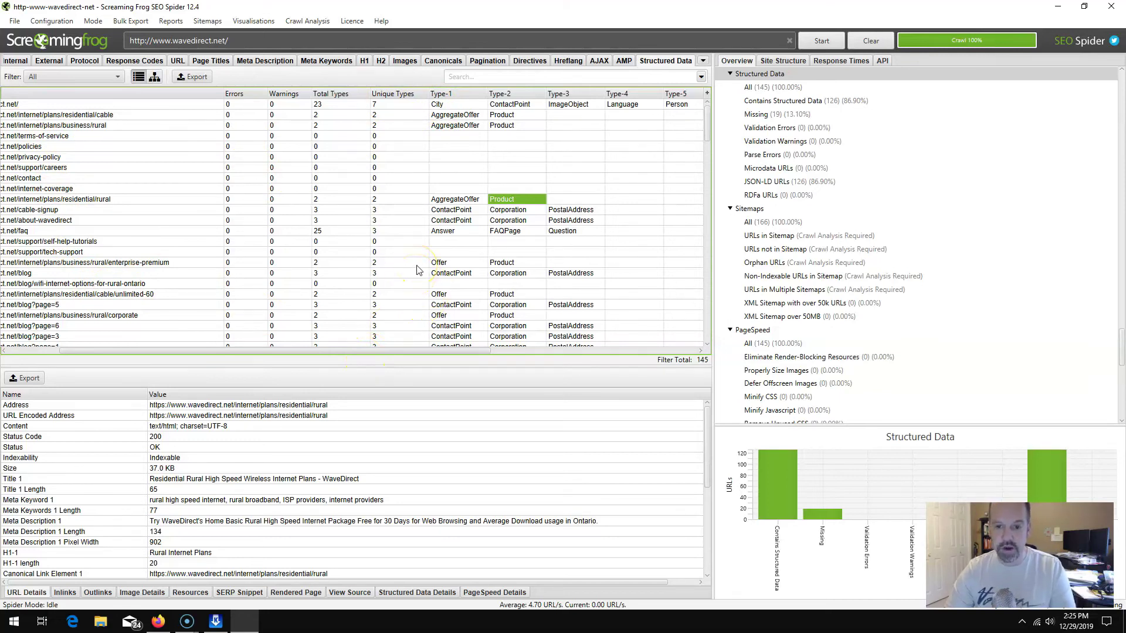
Check the schema type columns of the policies, terms-of-service and support/careers pages in the structured data crawl results.
click(47, 147)
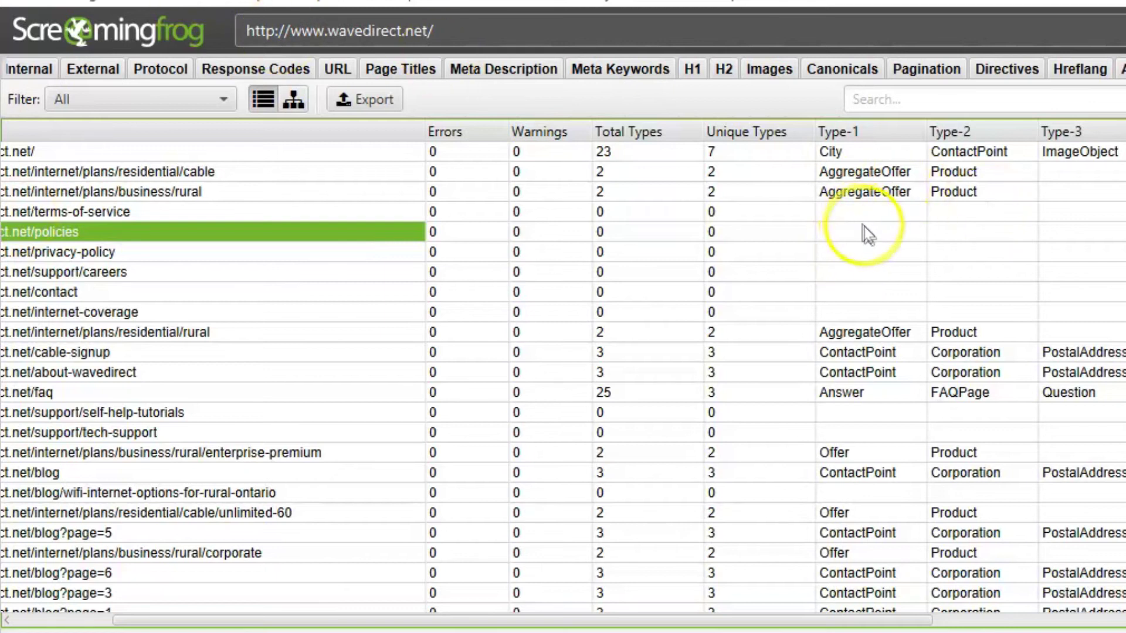
click(101, 211)
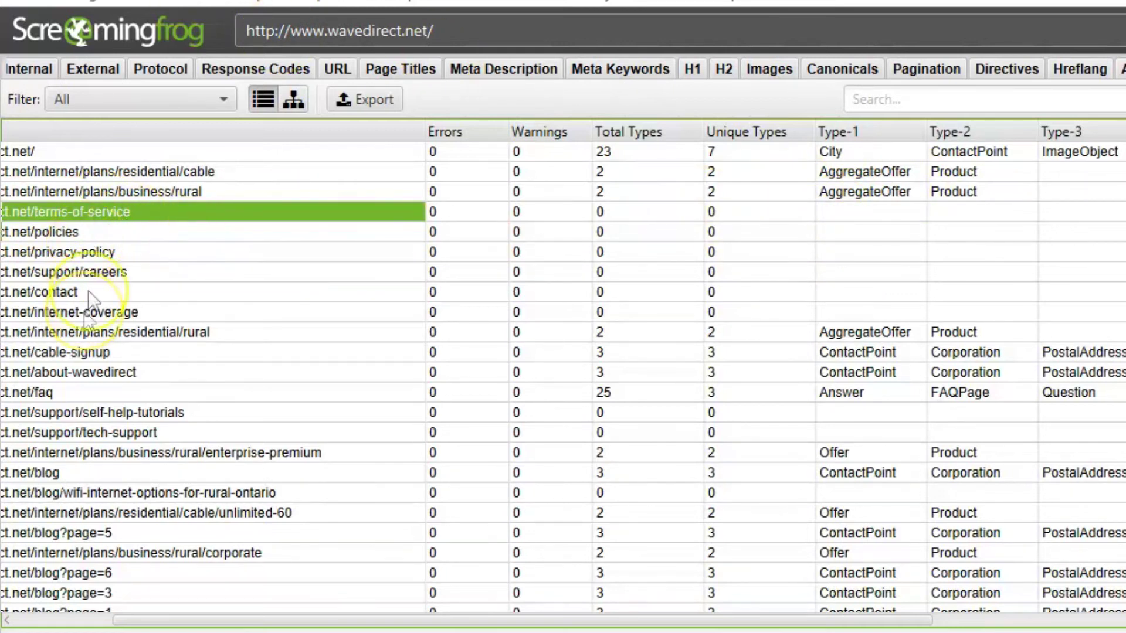
click(120, 274)
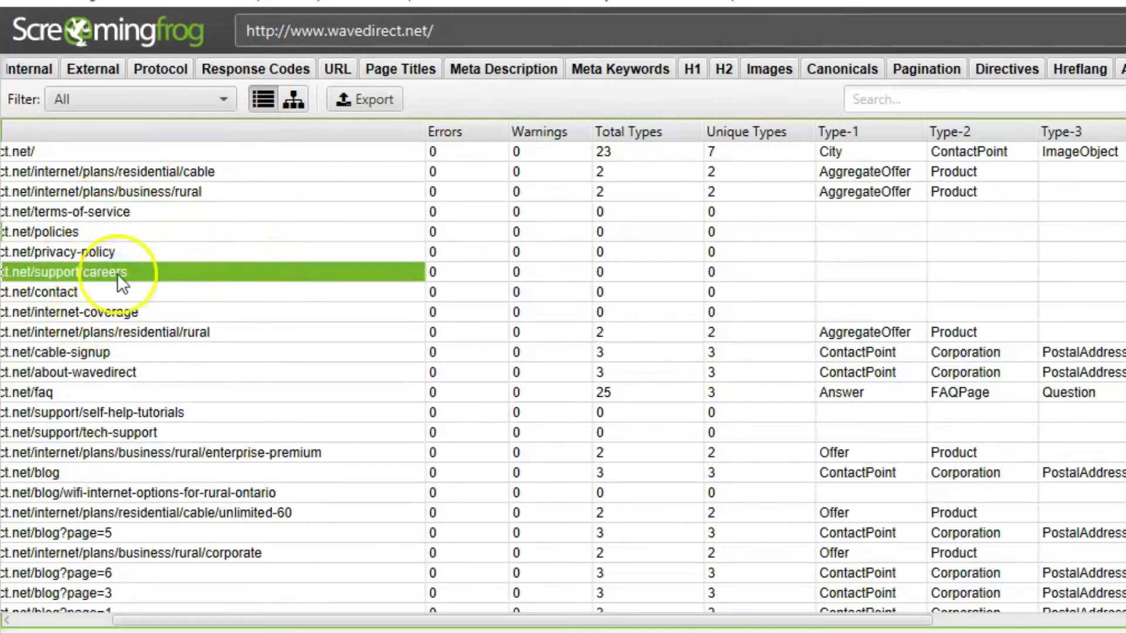
click(863, 272)
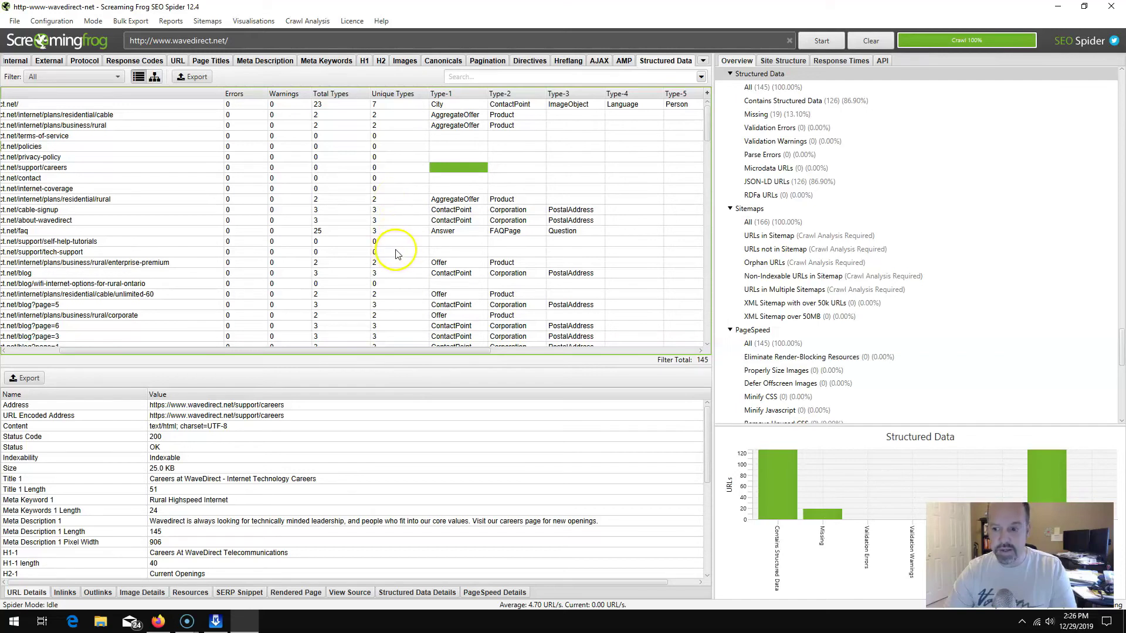
Check the schema types of the when-to-upgrade-your-internet-connection blog post and the rural business-plan page.
scroll(397, 252, down, 1)
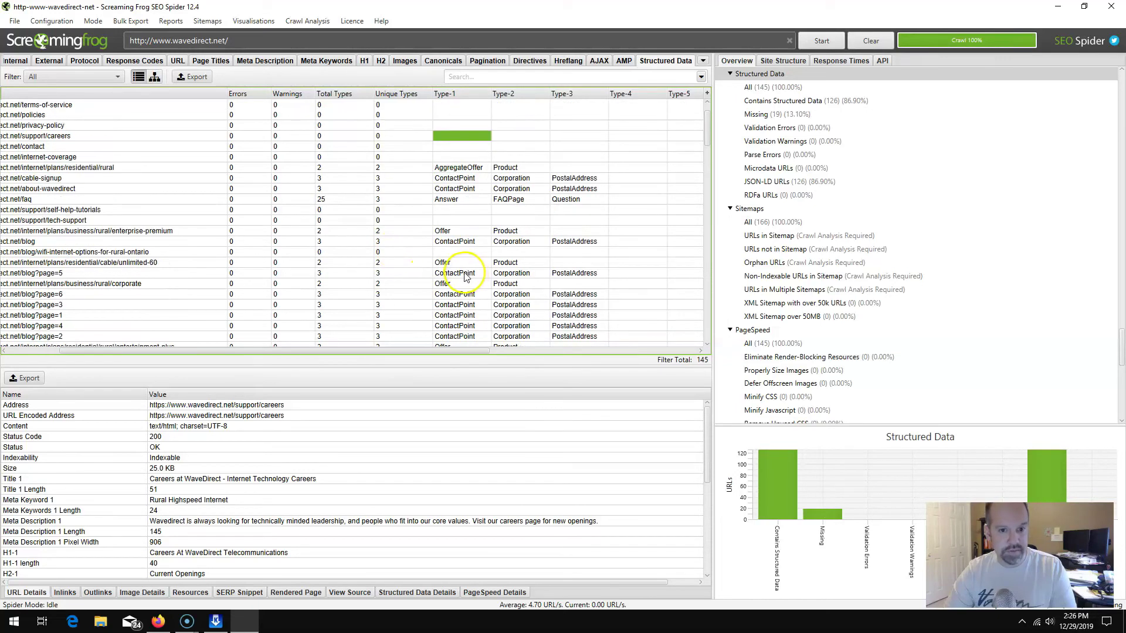
scroll(458, 249, down, 7)
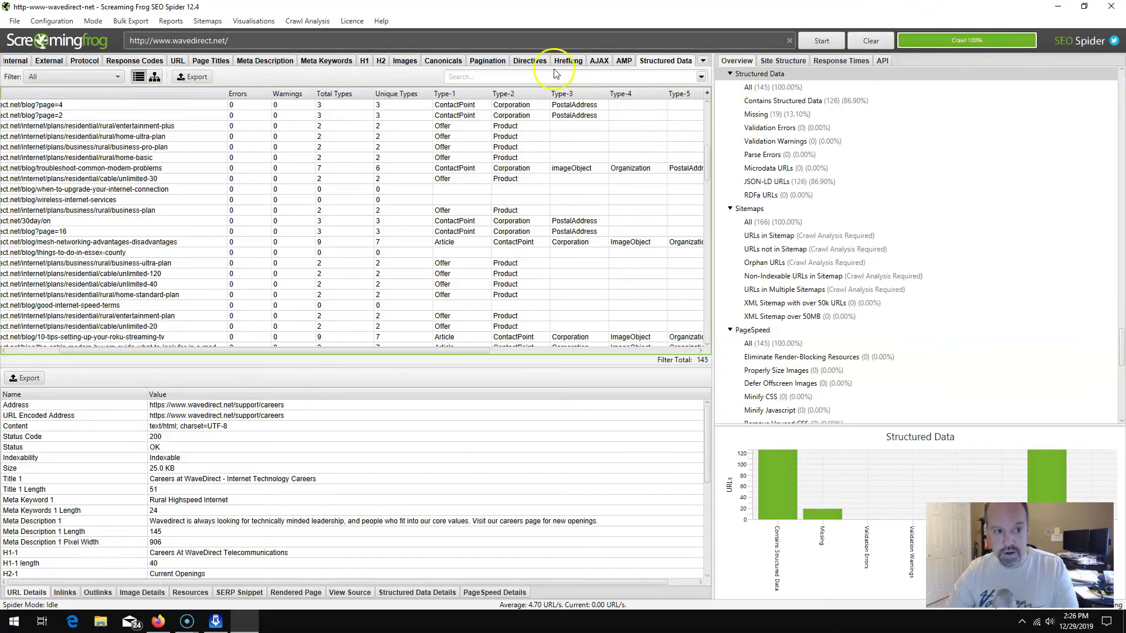
click(135, 191)
click(466, 191)
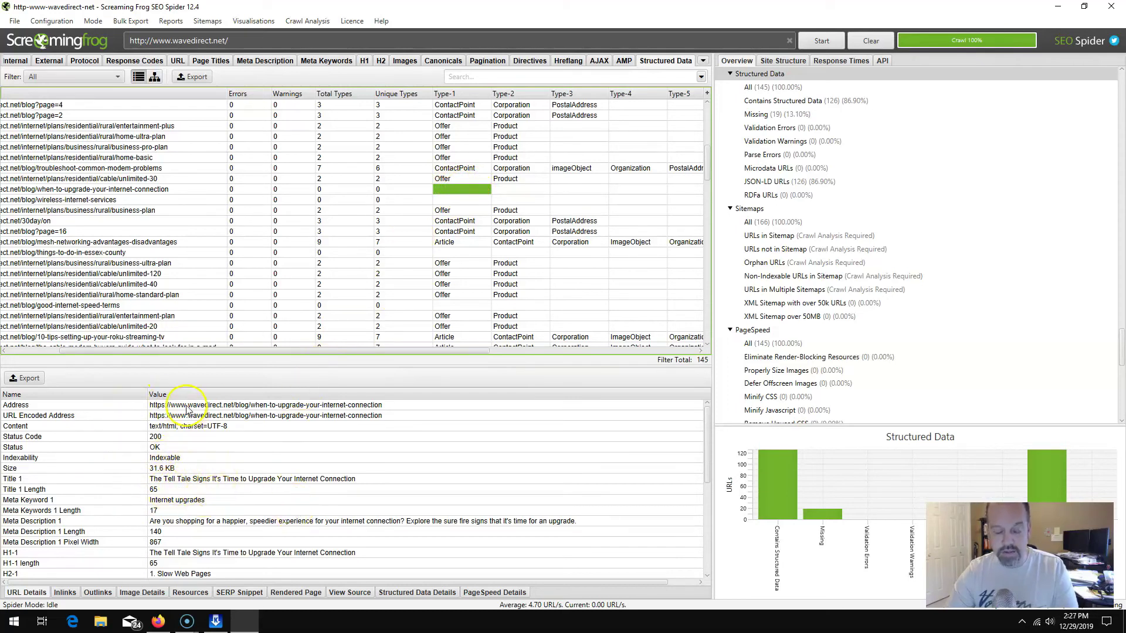
click(445, 211)
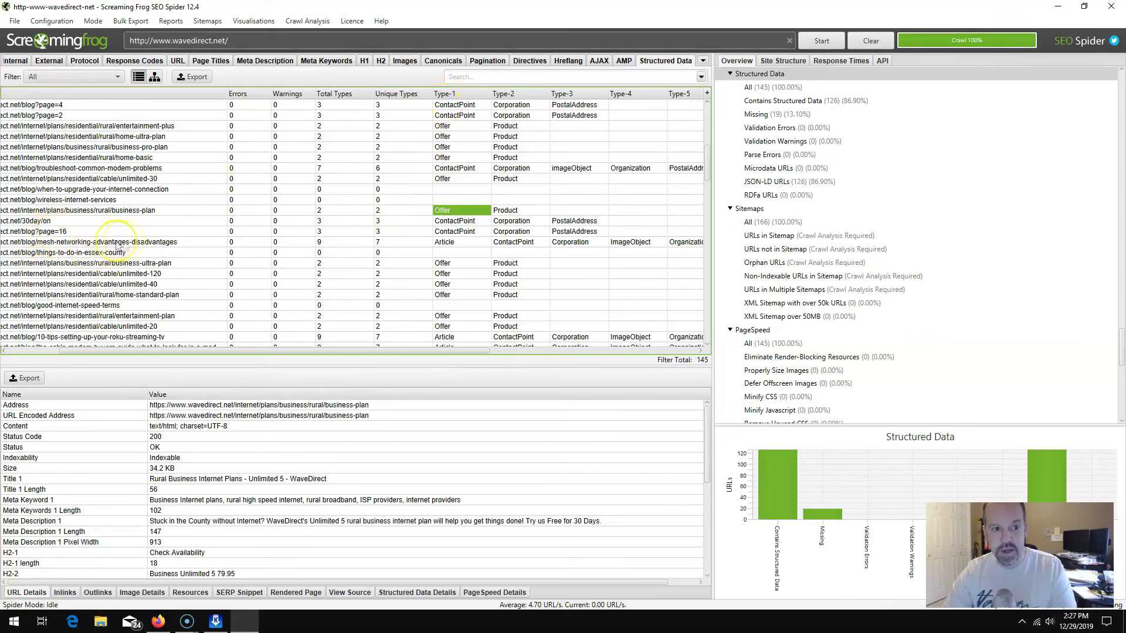
Open the structured data details of the mesh-networking-advantages-disadvantages blog post and expand its Corporation JSON-LD.
click(455, 242)
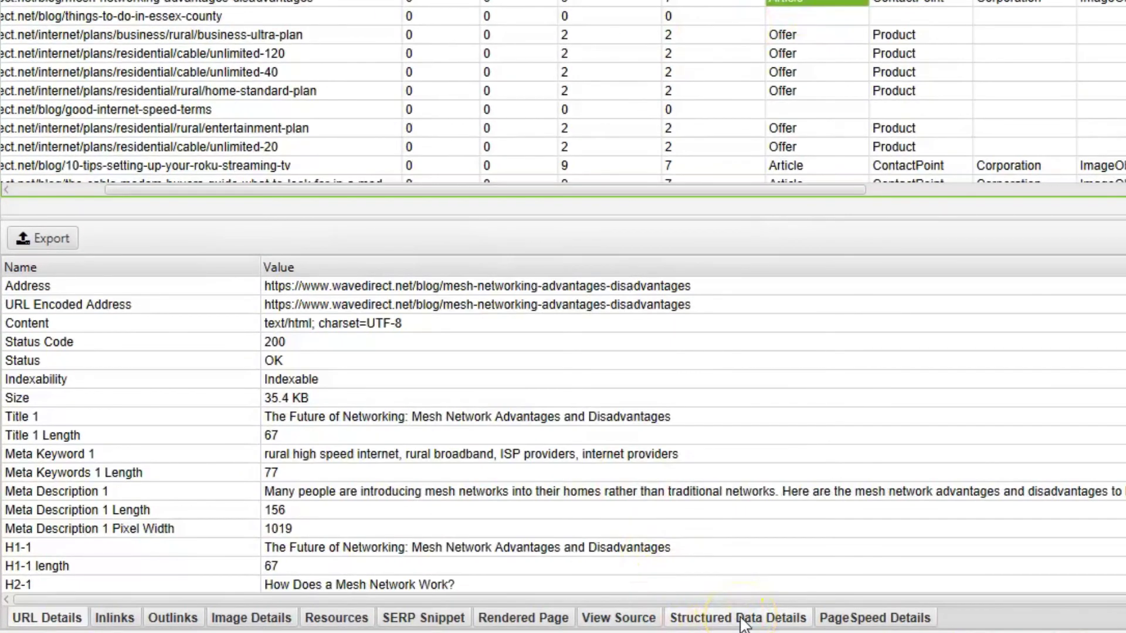
click(744, 620)
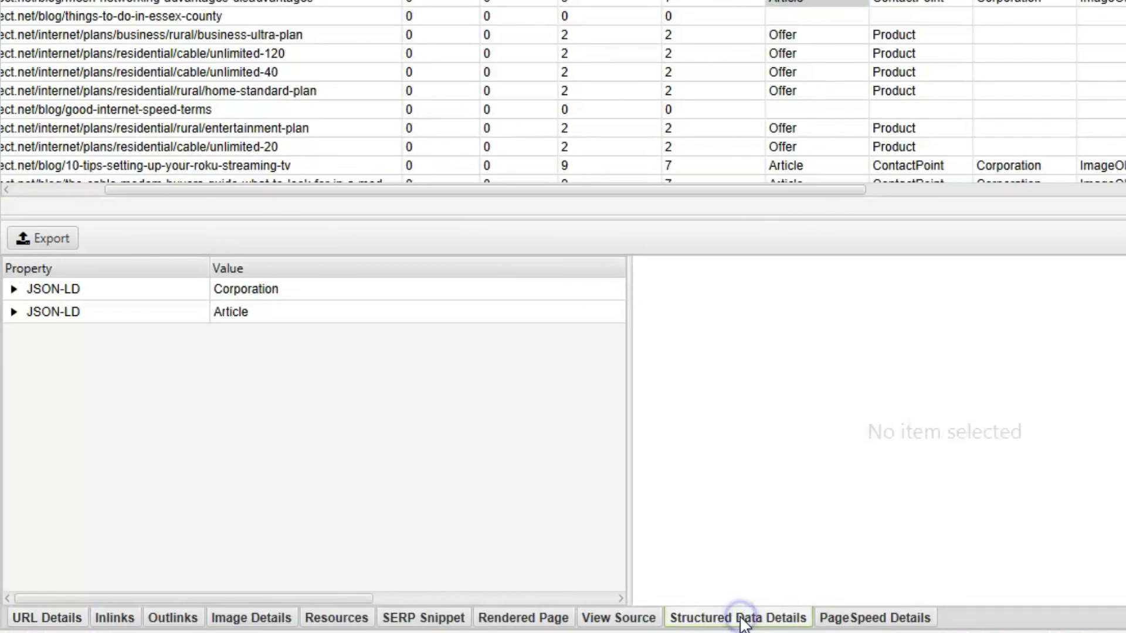
click(14, 290)
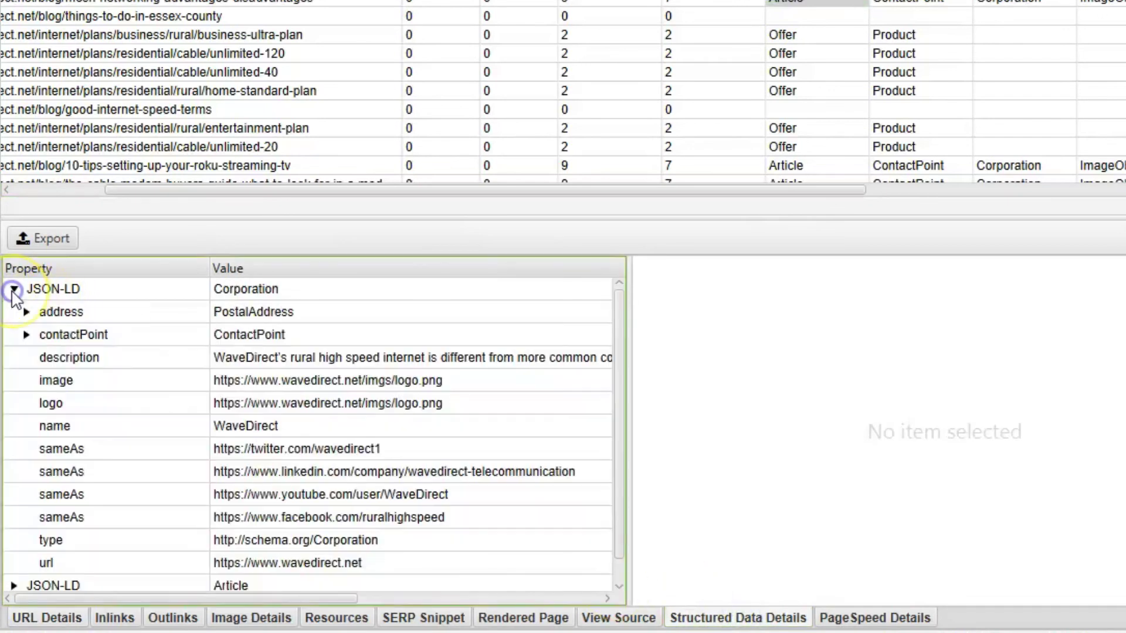
scroll(278, 504, down, 1)
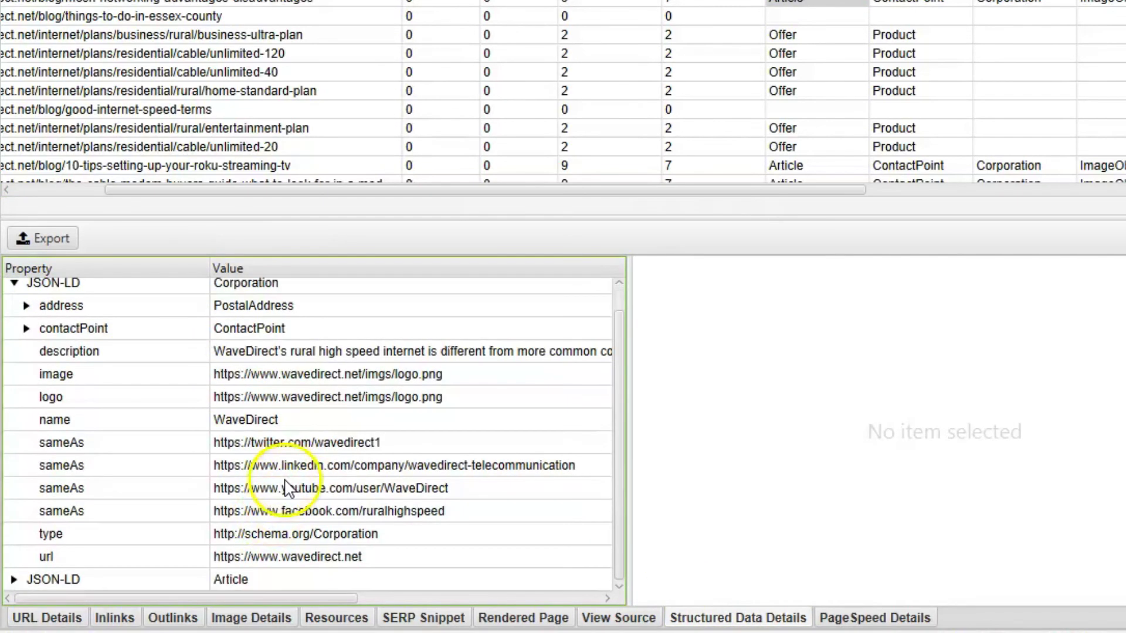
Inspect the logo and image properties of the Corporation markup for validation issues.
click(54, 397)
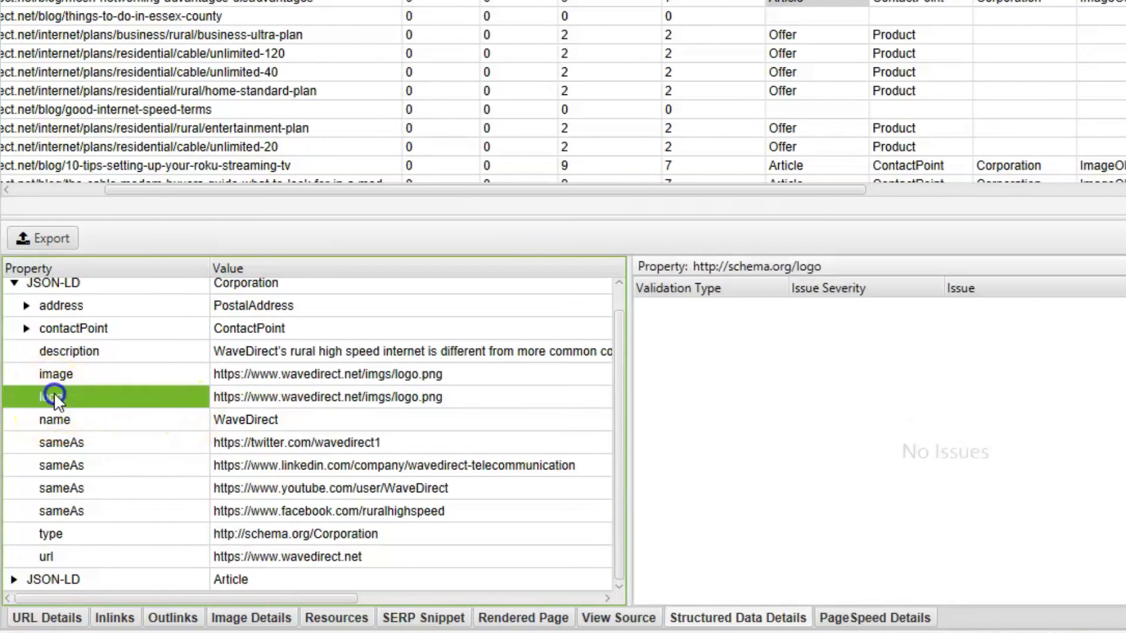
click(262, 396)
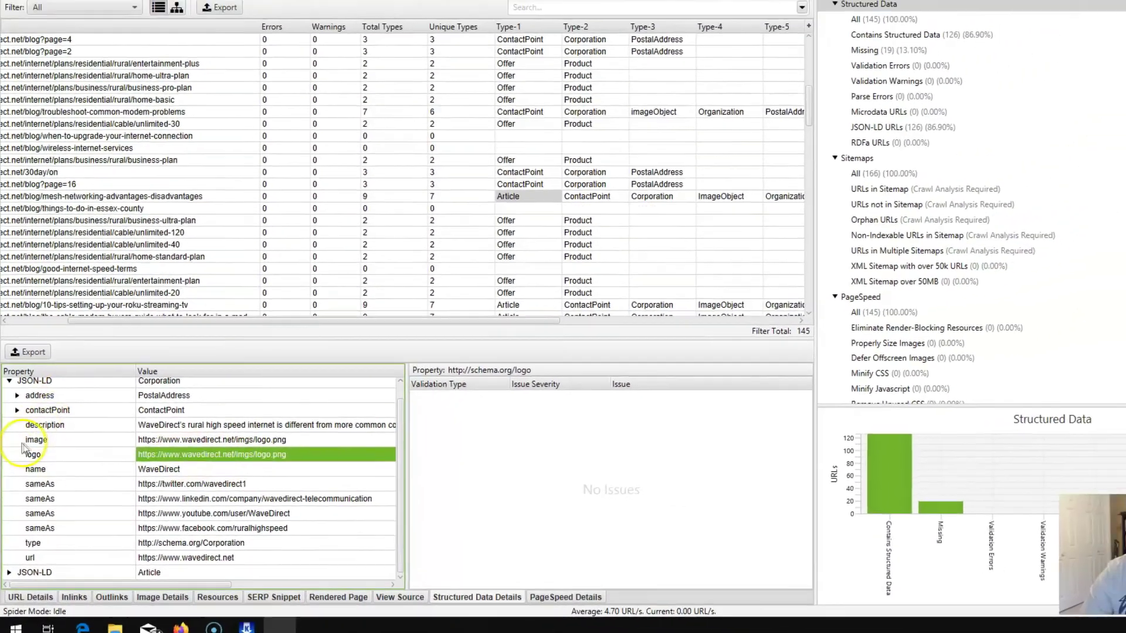
click(52, 376)
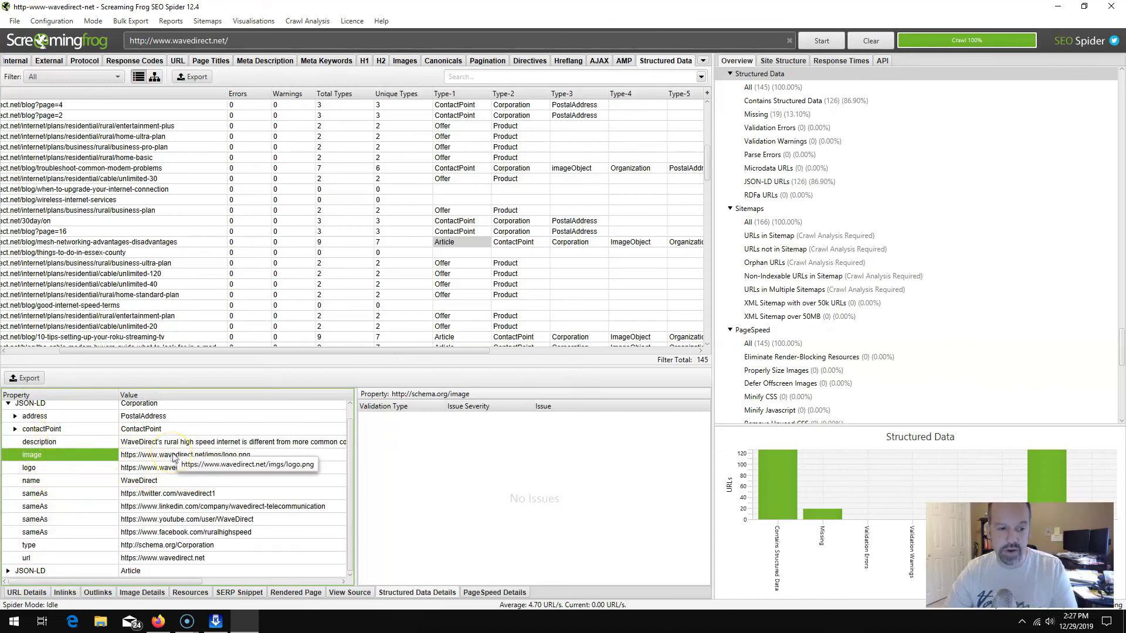
scroll(59, 422, up, 1)
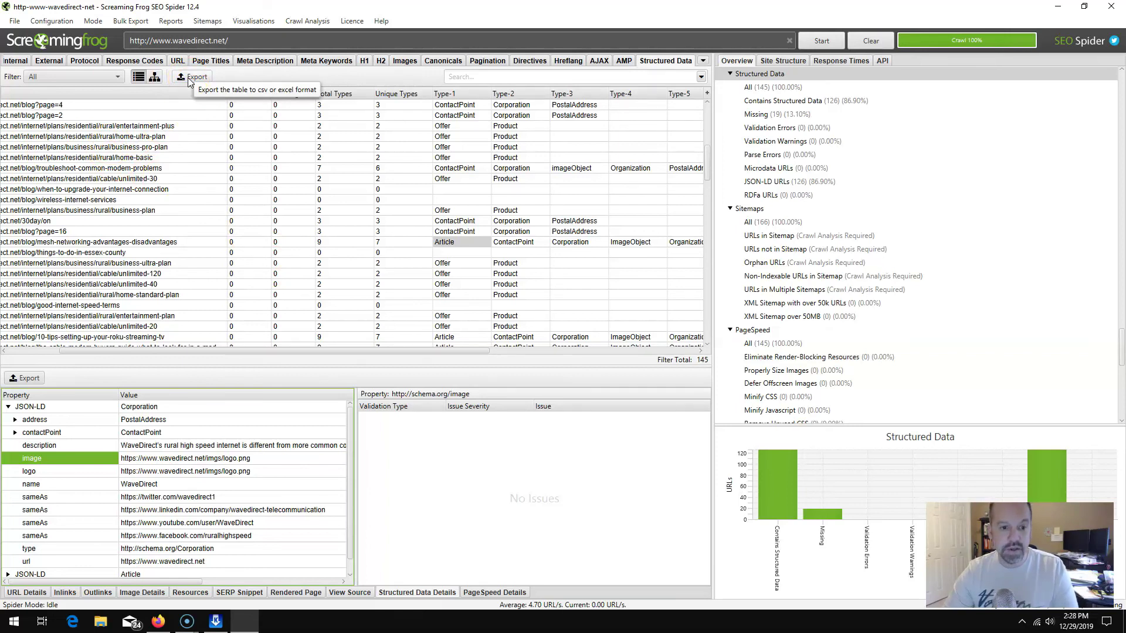
Expand the Corporation JSON-LD details again and examine the mesh-networking article's schema types across the Type-1 to Type-7 columns.
click(421, 594)
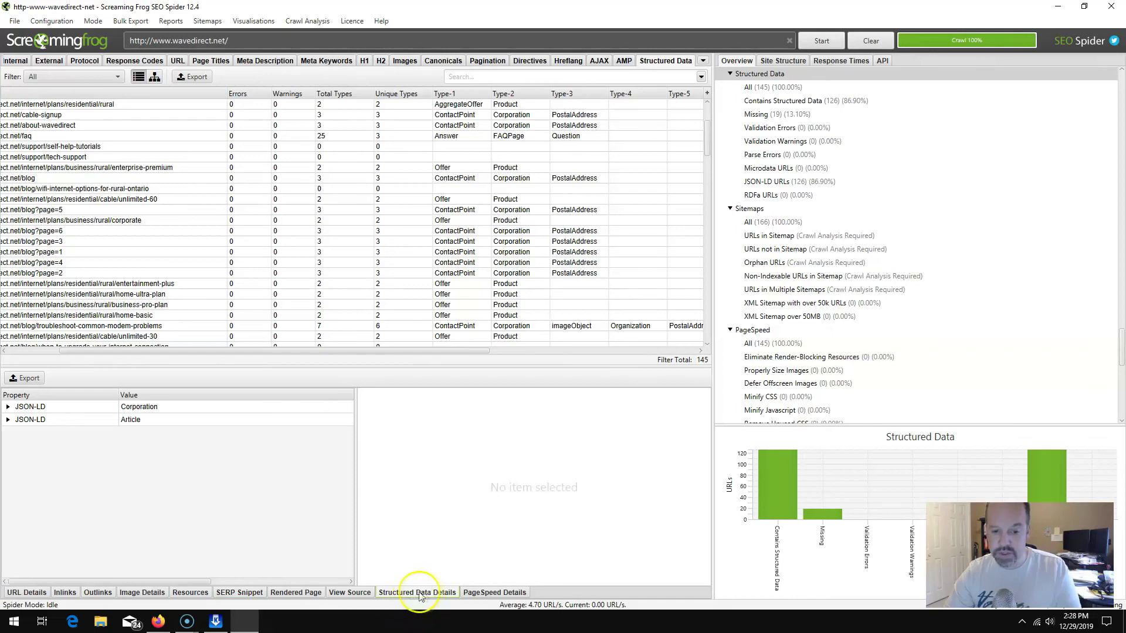
click(9, 407)
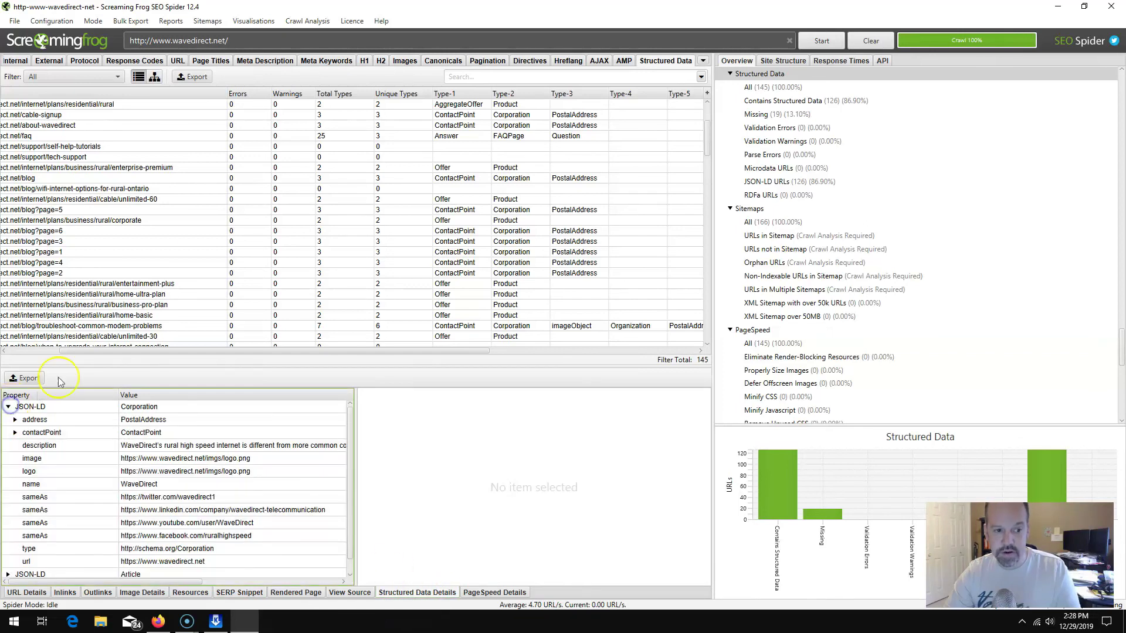
scroll(141, 158, up, 1)
scroll(446, 156, up, 2)
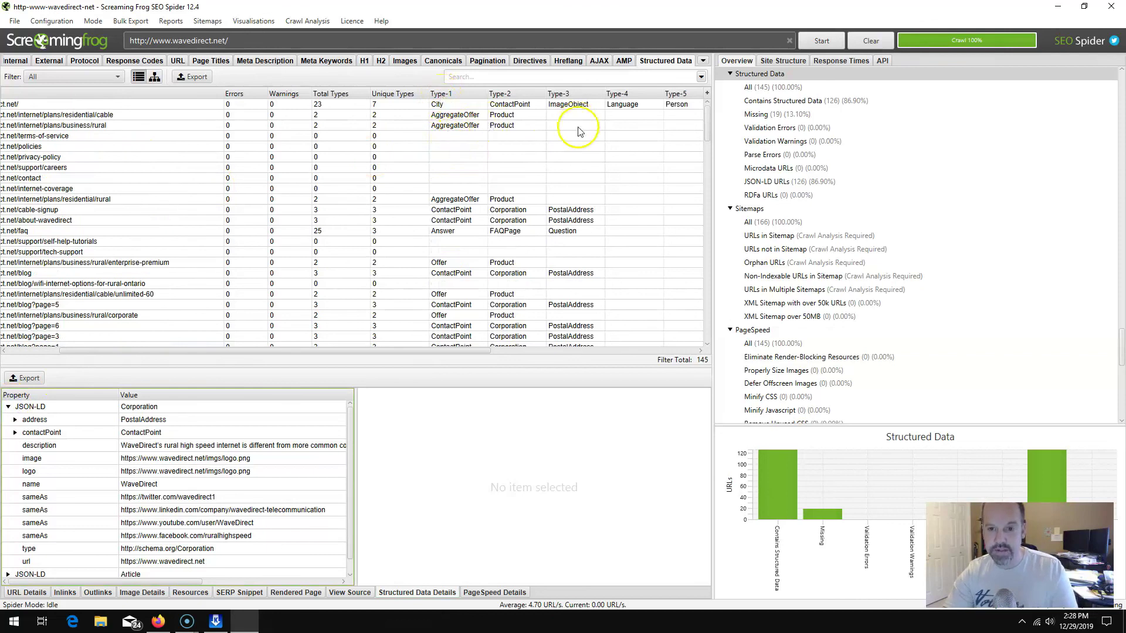
drag(436, 350, 628, 342)
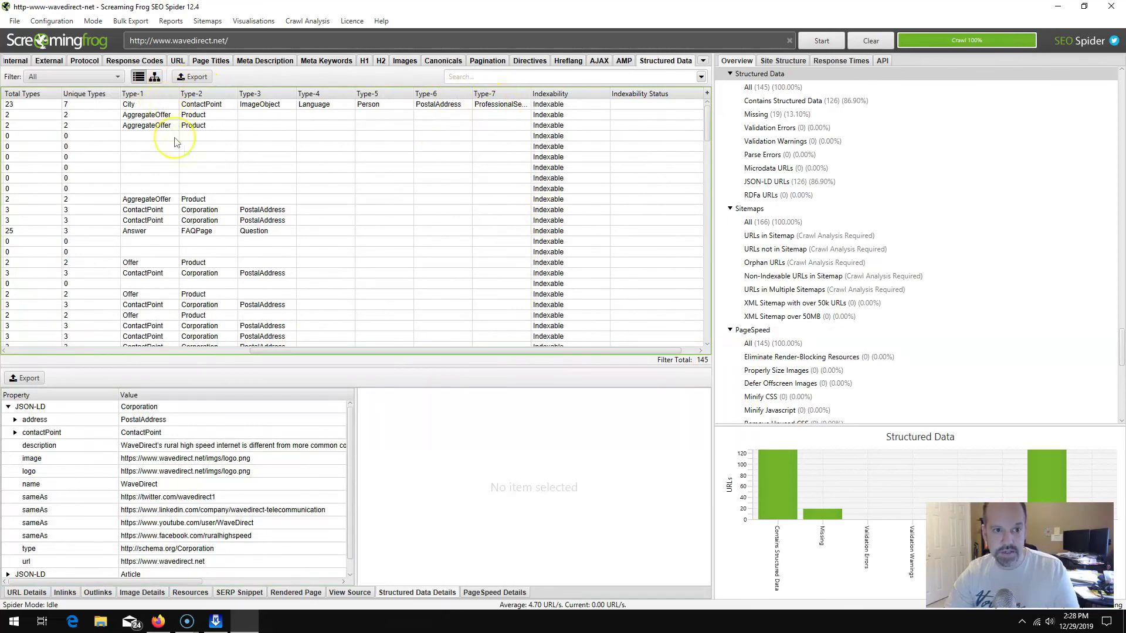
scroll(222, 281, down, 7)
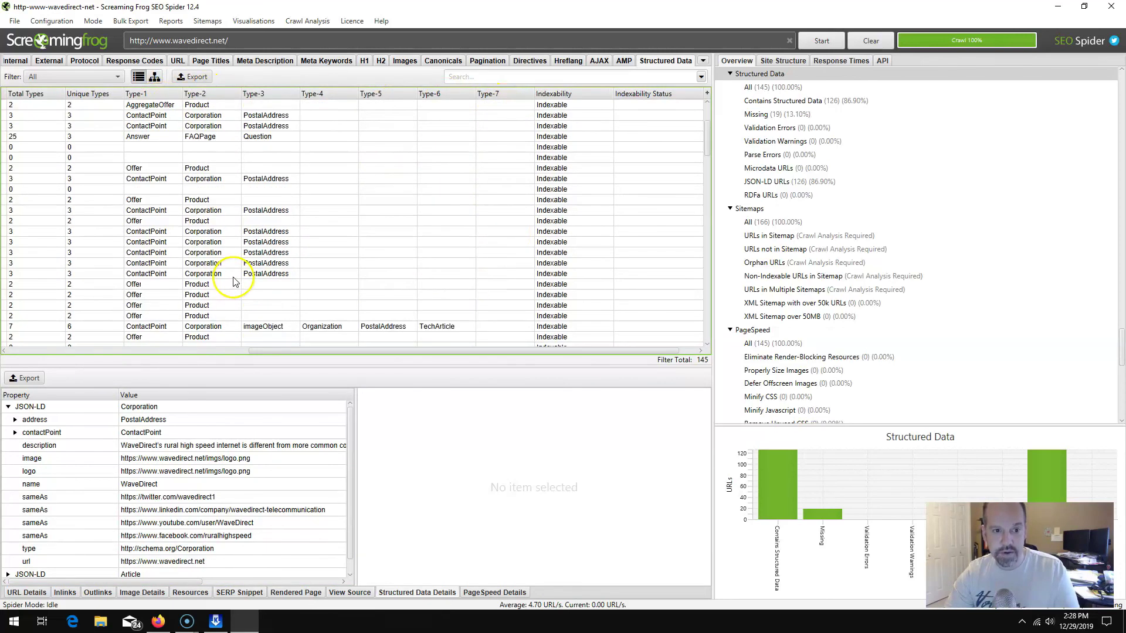
click(327, 307)
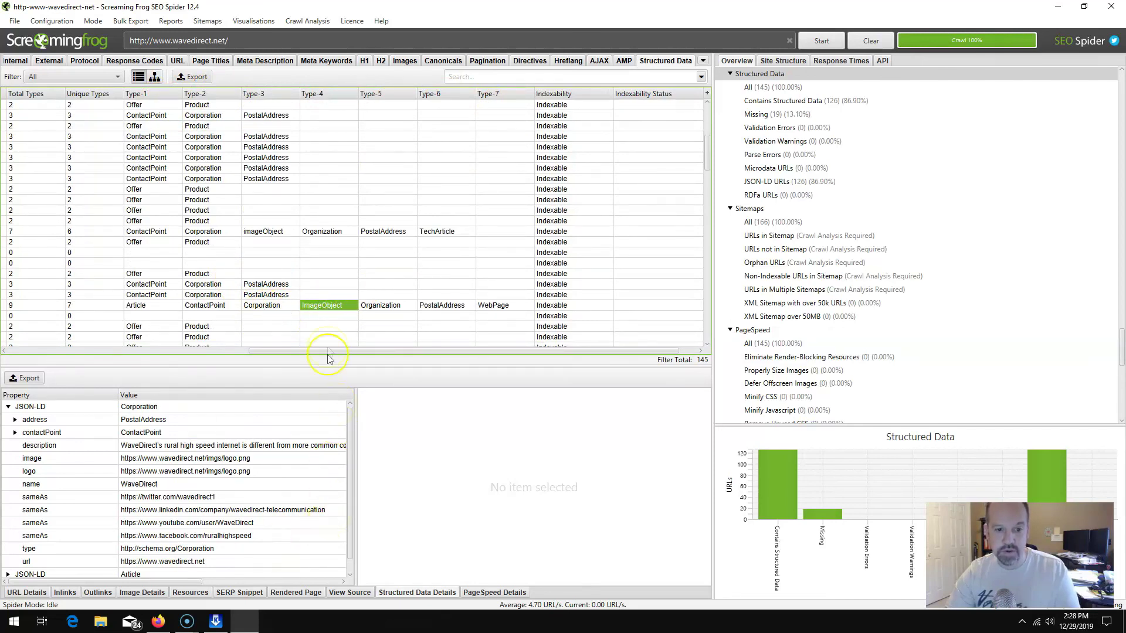
click(367, 306)
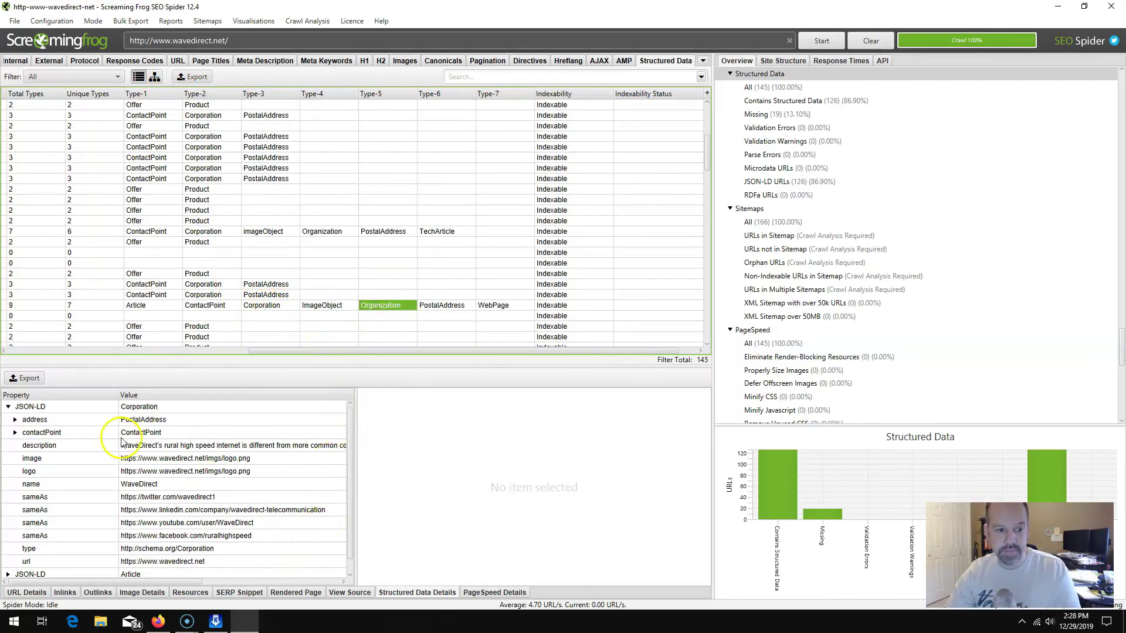